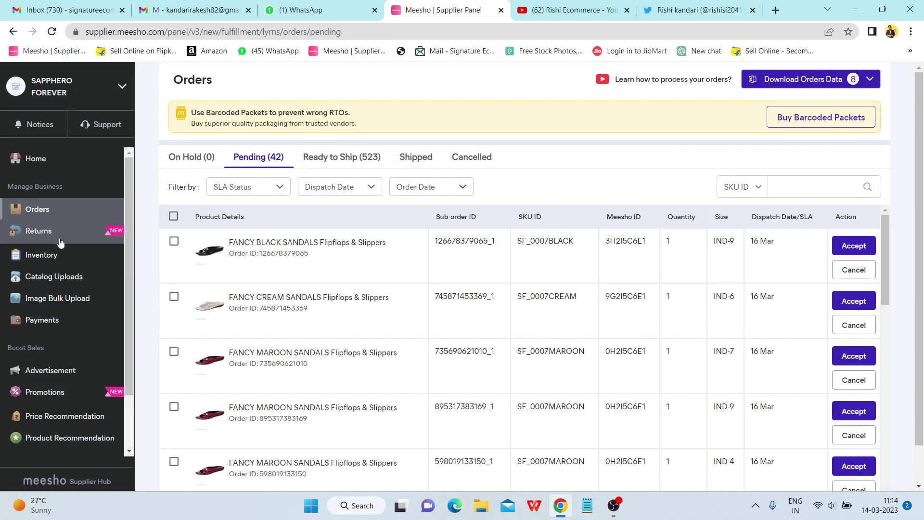
Step: Open the supplier notices and read through the posts down to the Maha Indian Savings Sale readiness notice
{"action": "left_click", "coordinate": [37, 124]}
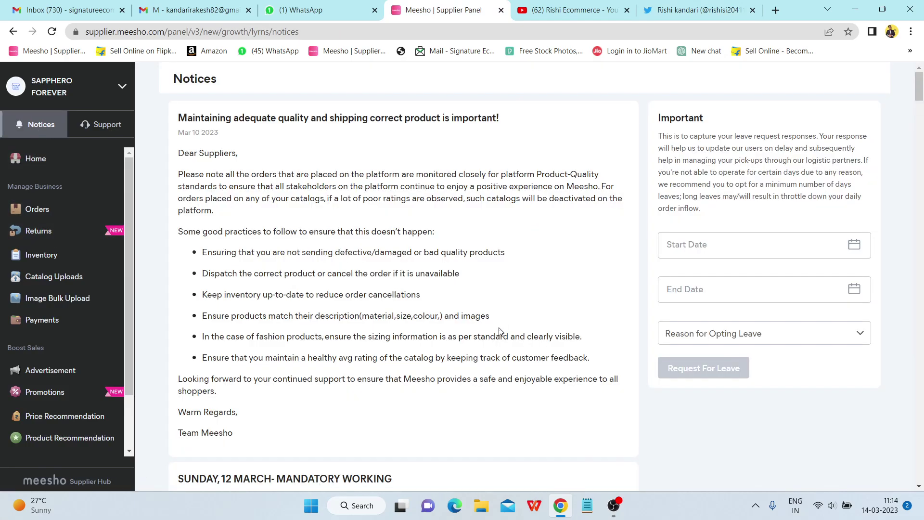
{"action": "scroll", "coordinate": [497, 337], "scroll_direction": "down", "scroll_amount": 8}
{"action": "scroll", "coordinate": [495, 336], "scroll_direction": "down", "scroll_amount": 15}
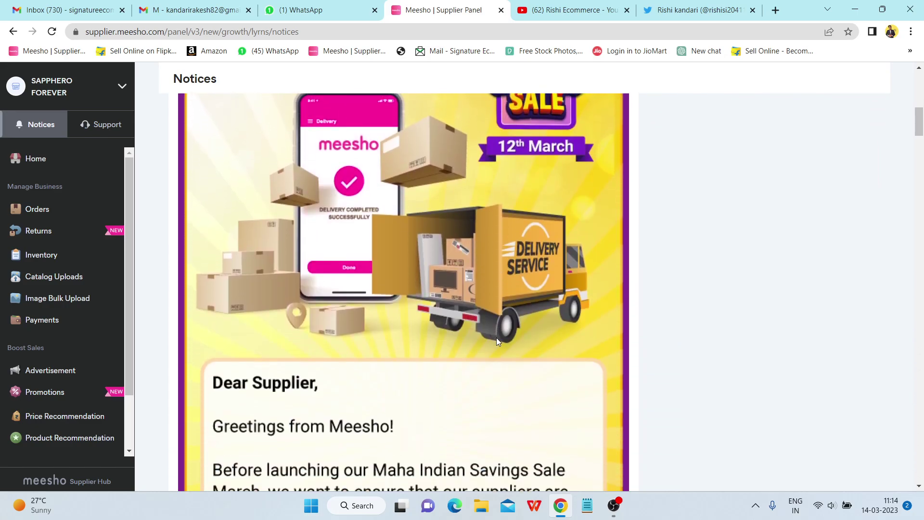
{"action": "scroll", "coordinate": [498, 341], "scroll_direction": "down", "scroll_amount": 1}
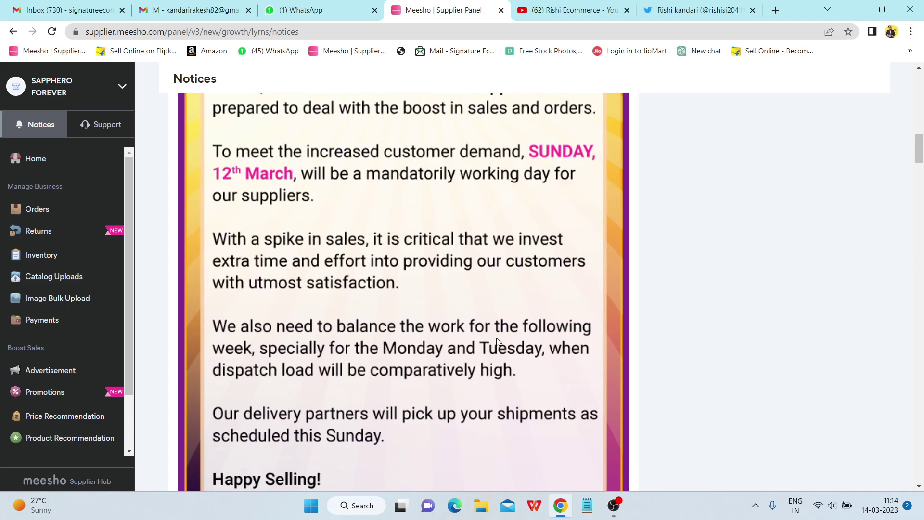
{"action": "scroll", "coordinate": [498, 341], "scroll_direction": "down", "scroll_amount": 6}
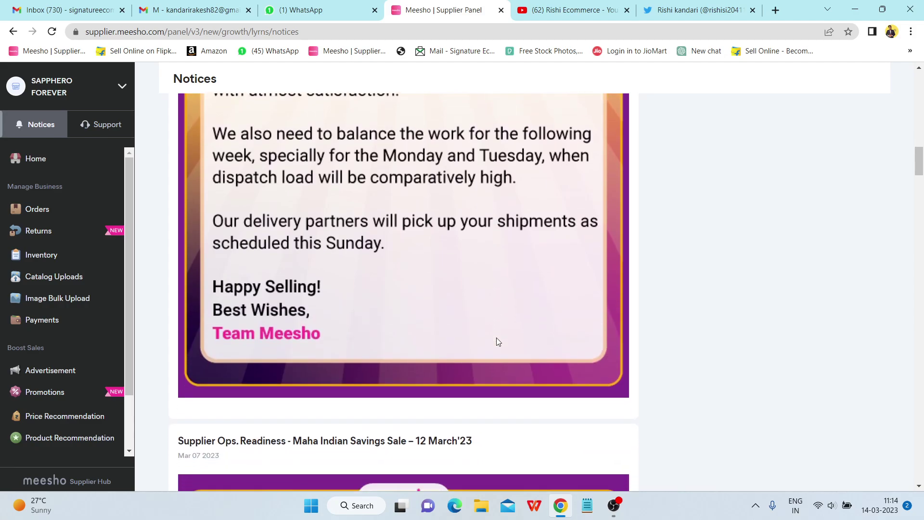
{"action": "scroll", "coordinate": [498, 341], "scroll_direction": "down", "scroll_amount": 2}
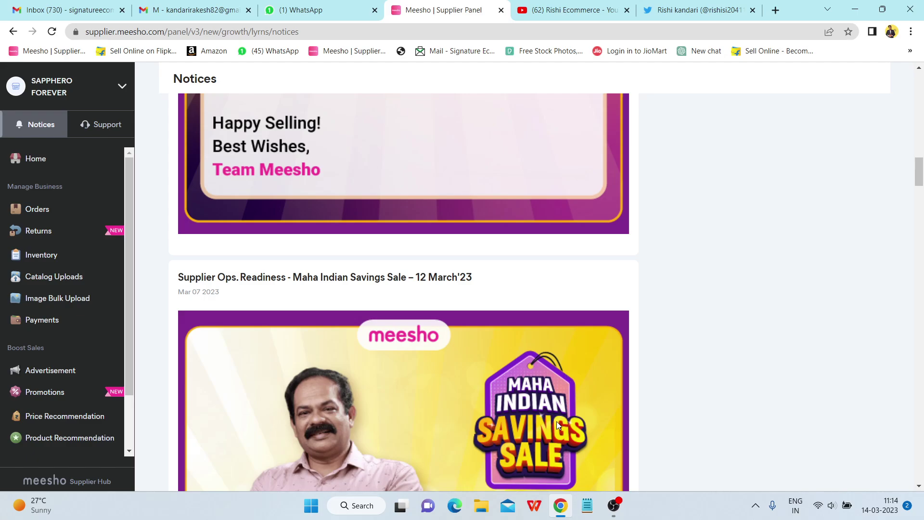
Step: Switch to File Explorer and play the "meesho anpad supplier support" recording from the Videos folder
{"action": "left_click", "coordinate": [482, 505]}
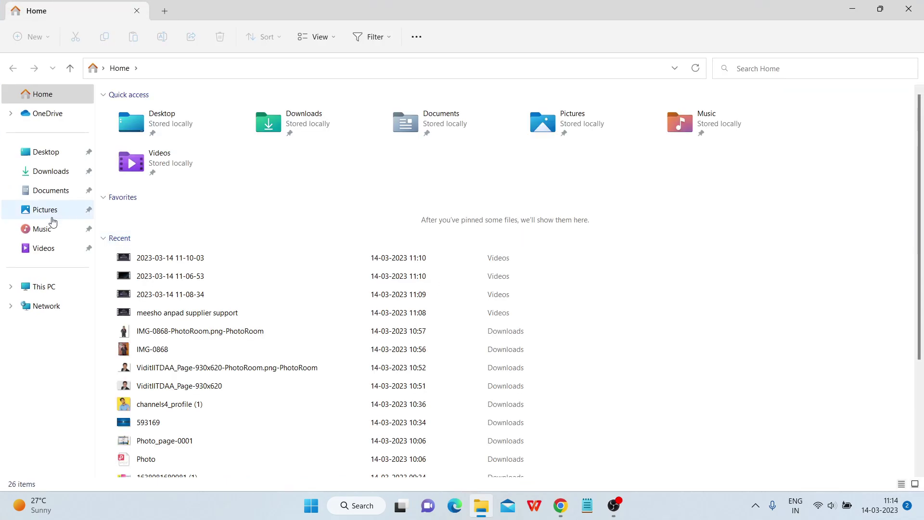
{"action": "left_click", "coordinate": [44, 248]}
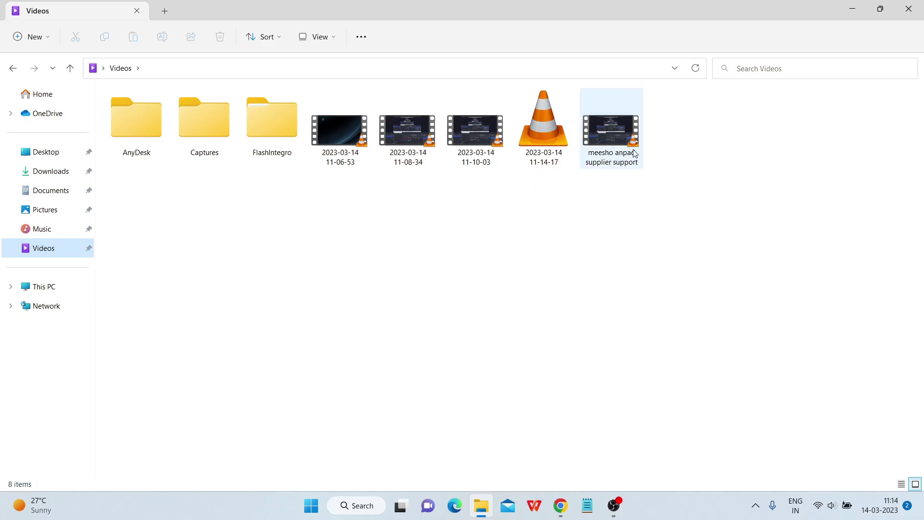
{"action": "left_click", "coordinate": [609, 154]}
{"action": "double_click", "coordinate": [609, 154]}
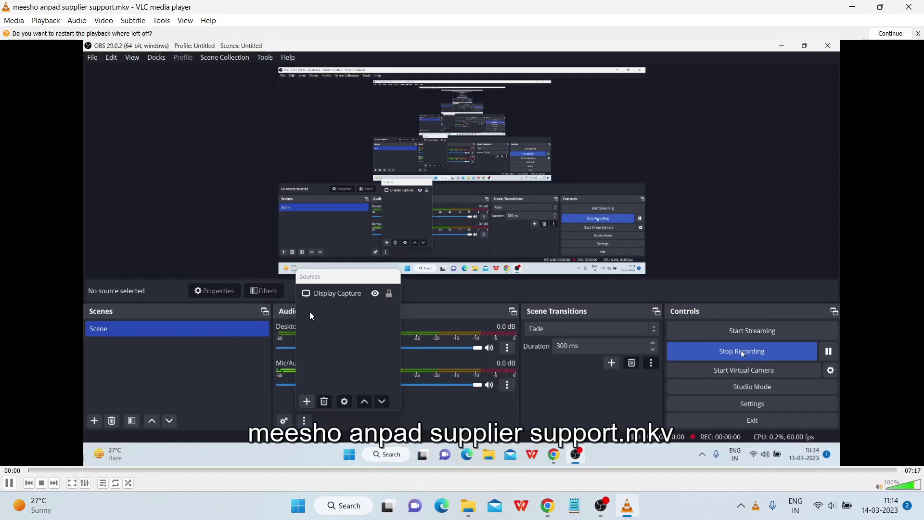
Step: Skim the recording by jumping ahead to about 2, 3:45, 5 and 6 minutes
{"action": "left_click", "coordinate": [285, 471]}
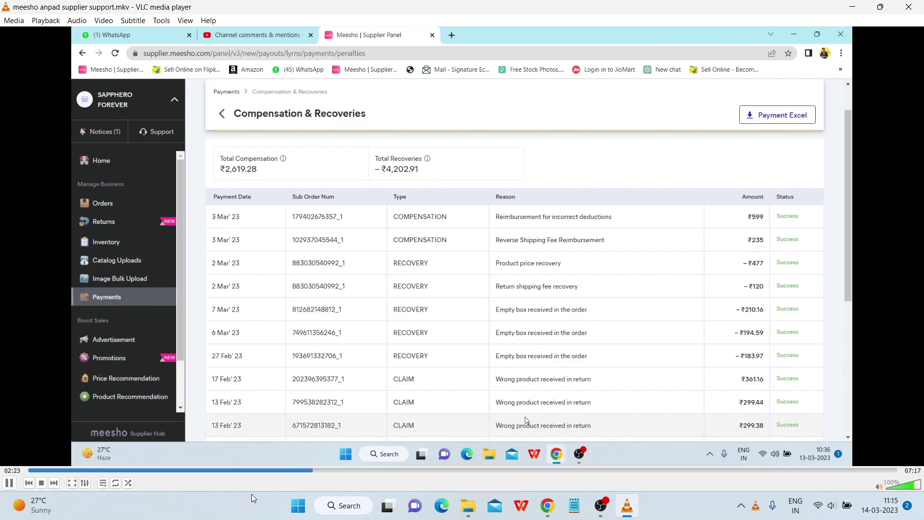
{"action": "left_click", "coordinate": [477, 470]}
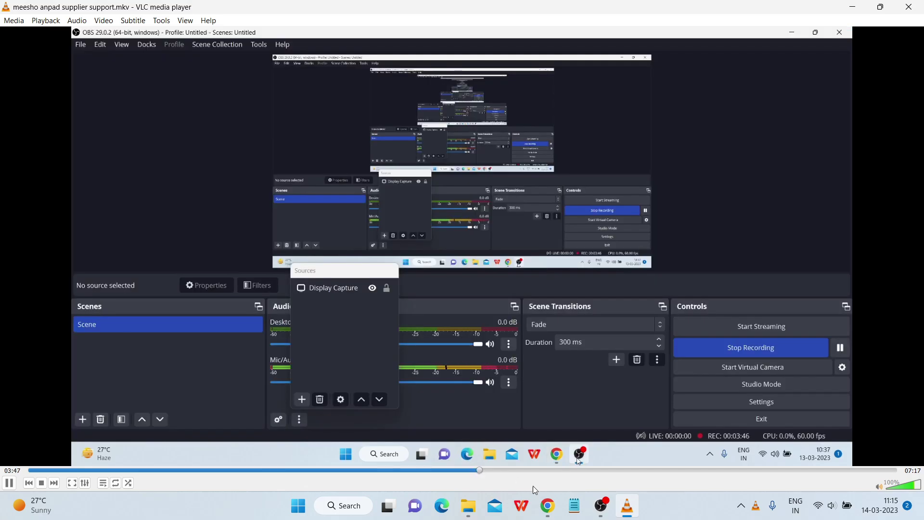
{"action": "left_click", "coordinate": [632, 470]}
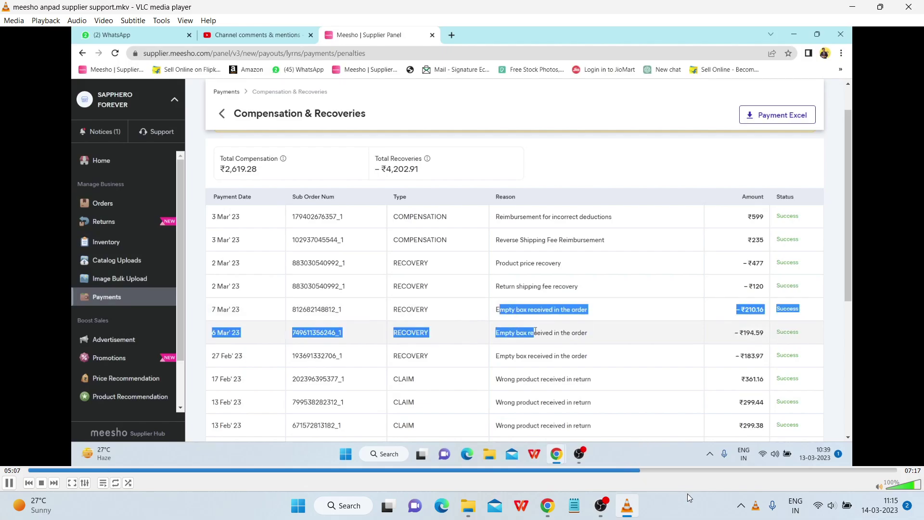
{"action": "left_click", "coordinate": [738, 471]}
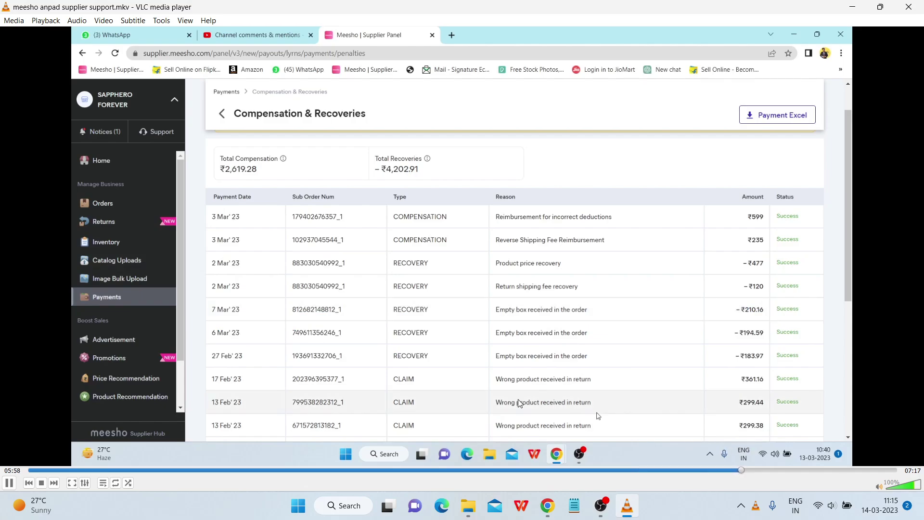
Step: Pause the recording, close the video player and the Videos folder, and return to the Meesho supplier panel
{"action": "mouse_move", "coordinate": [9, 499]}
{"action": "left_click", "coordinate": [8, 486]}
{"action": "left_click", "coordinate": [909, 6]}
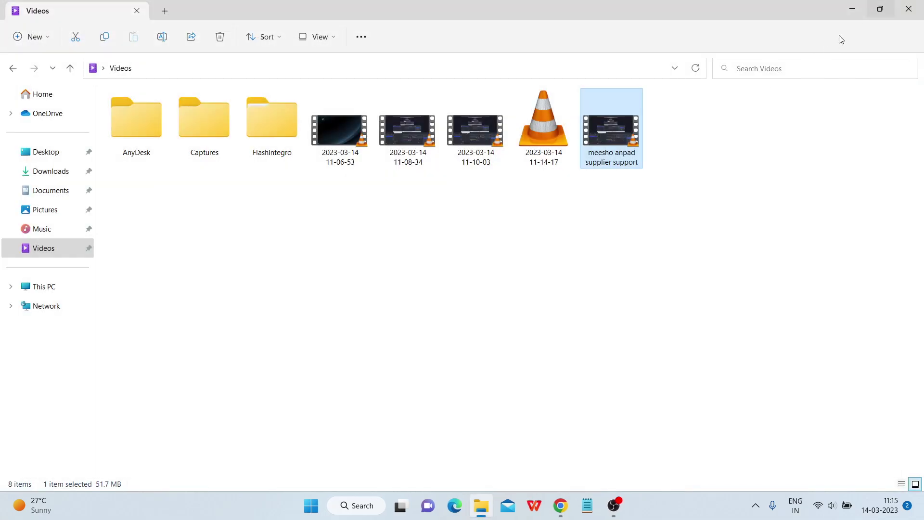
{"action": "left_click", "coordinate": [912, 6]}
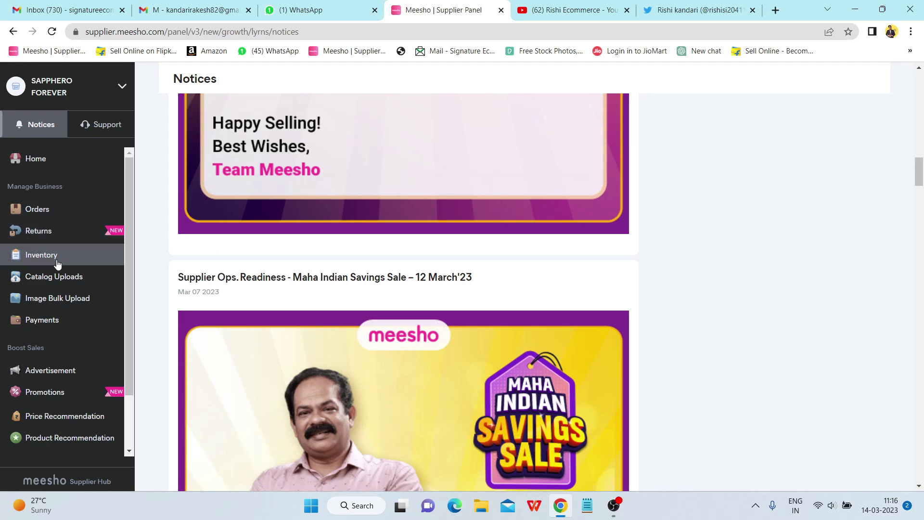
Step: Go to the Payments page and open the details of Compensation & Recoveries
{"action": "left_click", "coordinate": [55, 326]}
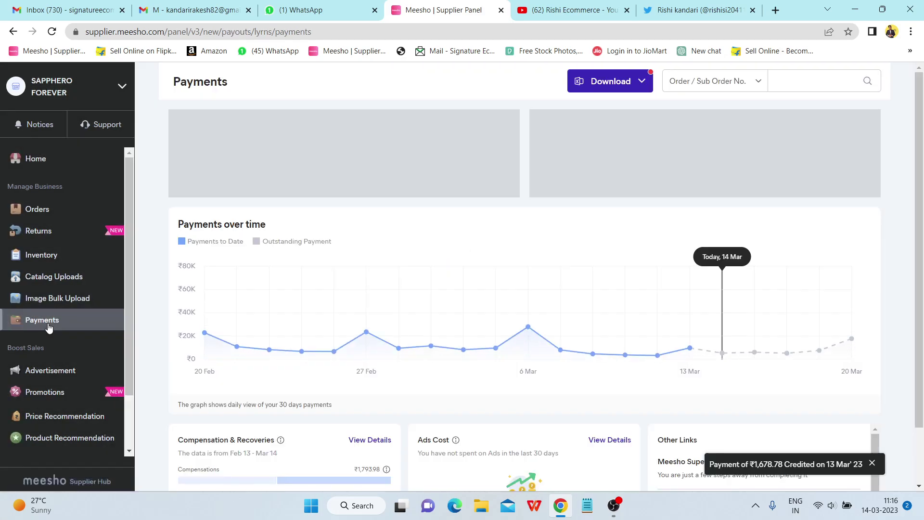
{"action": "scroll", "coordinate": [403, 271], "scroll_direction": "down", "scroll_amount": 2}
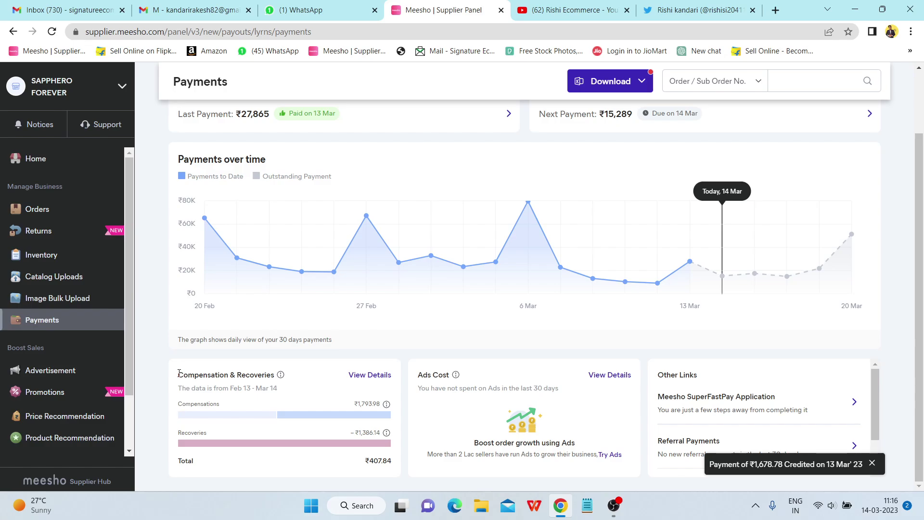
{"action": "left_click_drag", "start_coordinate": [178, 375], "coordinate": [282, 381]}
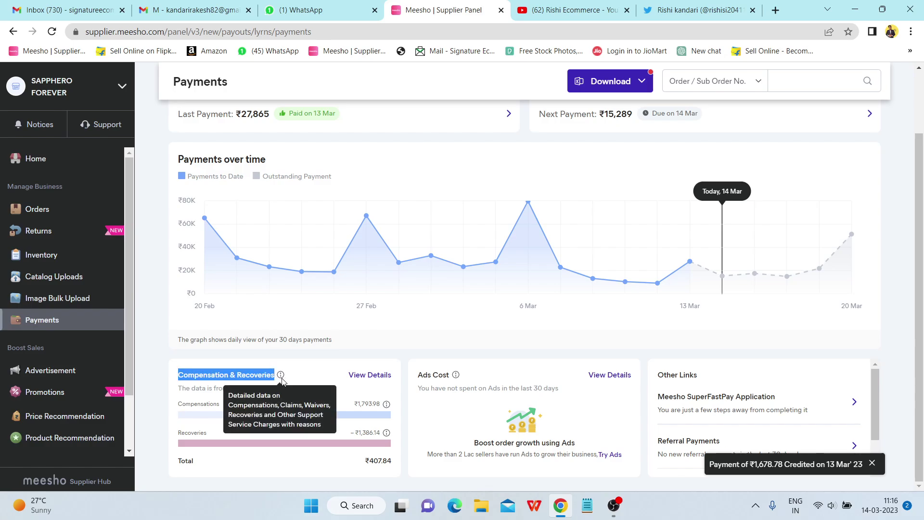
{"action": "left_click", "coordinate": [370, 380]}
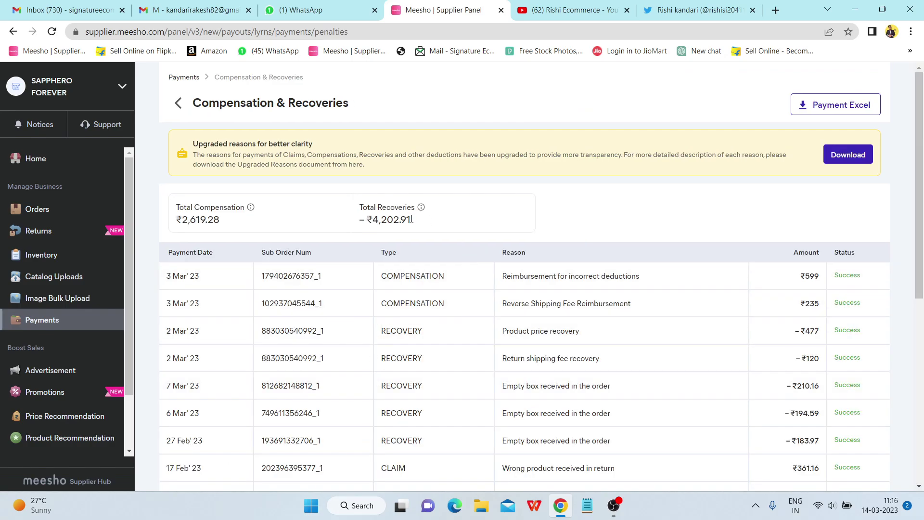
Step: Compare the Total Compensation and Total Recoveries amounts, highlighting each figure in turn
{"action": "left_click_drag", "start_coordinate": [414, 221], "coordinate": [372, 219]}
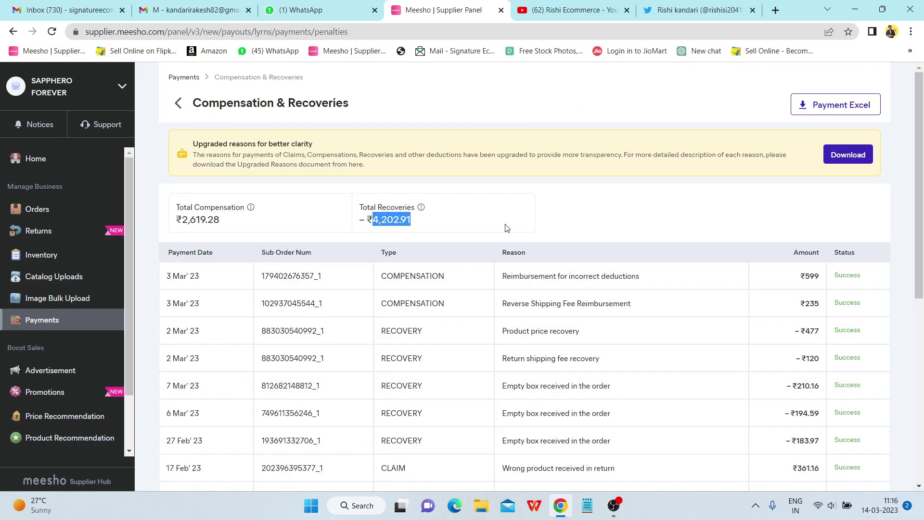
{"action": "left_click", "coordinate": [524, 228]}
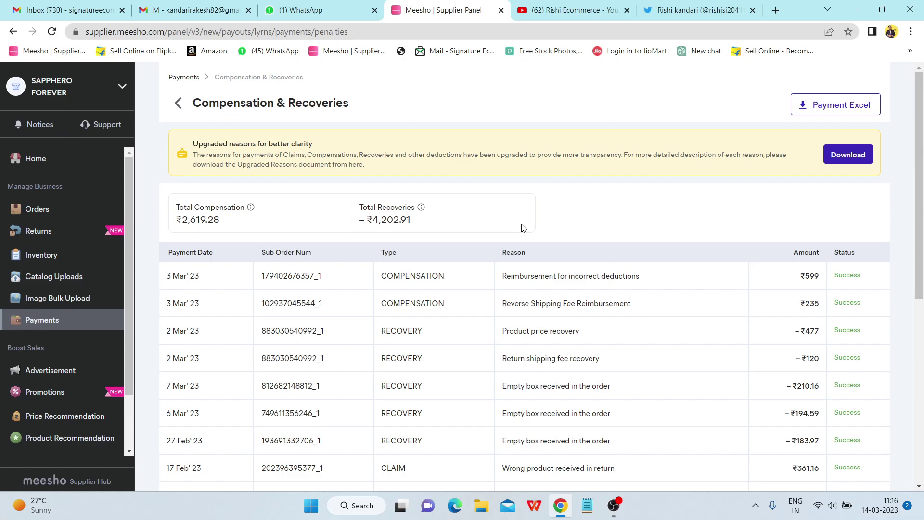
{"action": "left_click_drag", "start_coordinate": [224, 222], "coordinate": [172, 228]}
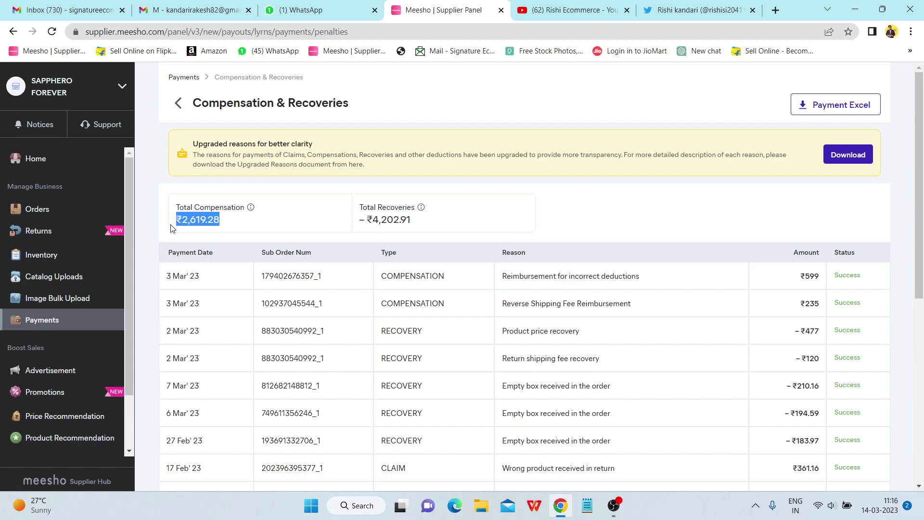
{"action": "left_click", "coordinate": [237, 228]}
{"action": "left_click_drag", "start_coordinate": [182, 219], "coordinate": [233, 224]}
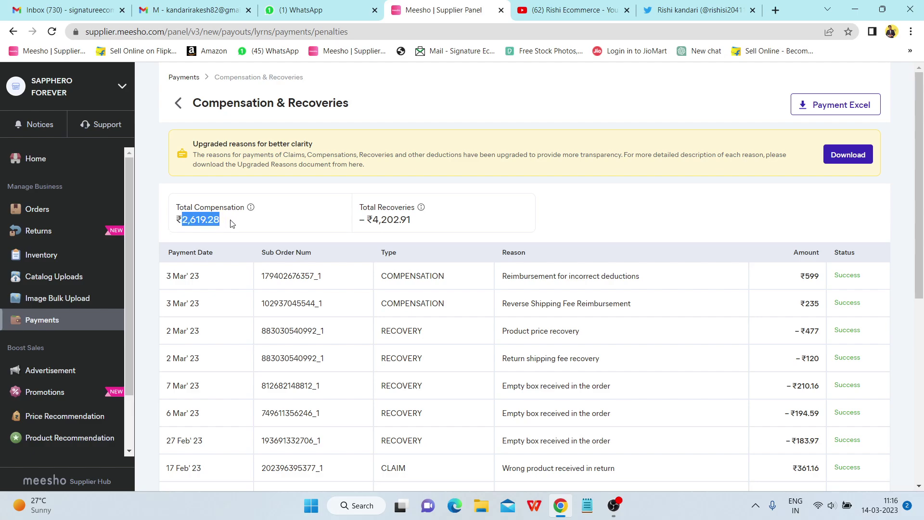
{"action": "left_click", "coordinate": [375, 221]}
{"action": "left_click_drag", "start_coordinate": [375, 221], "coordinate": [426, 225]}
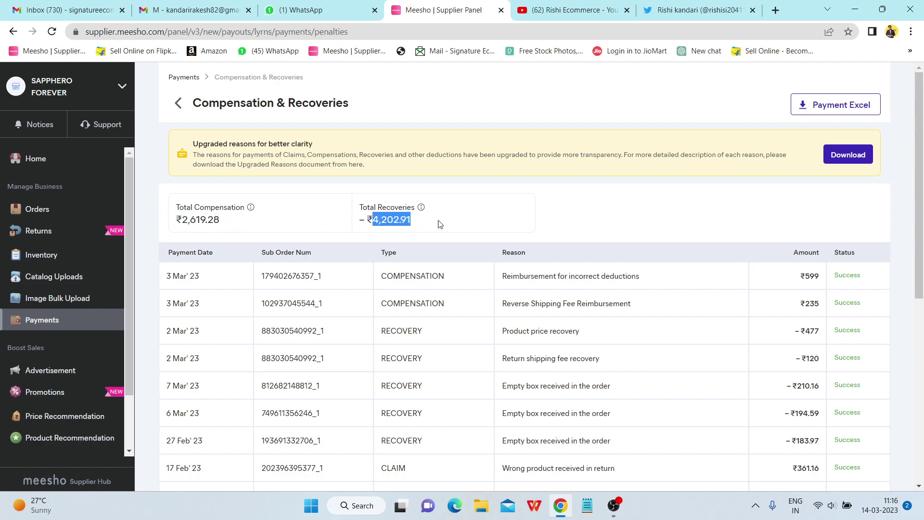
{"action": "left_click", "coordinate": [440, 224]}
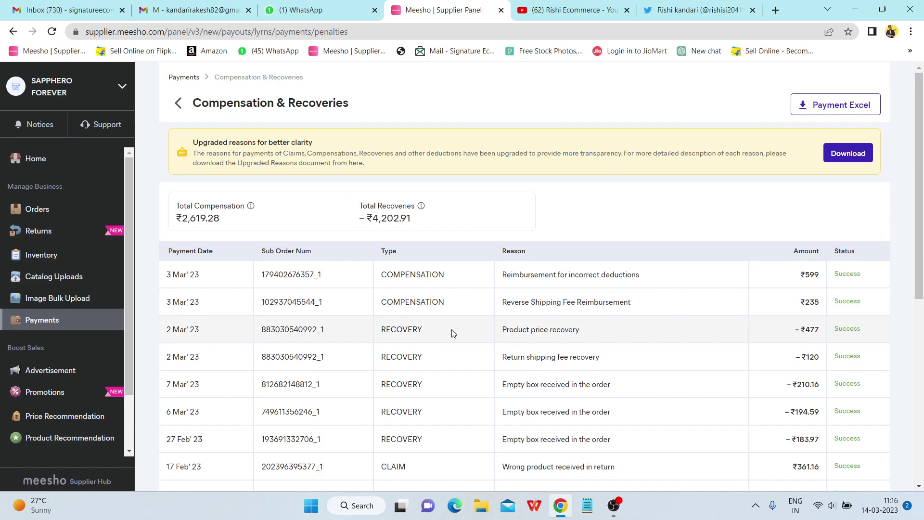
Step: Review the recovery entries, highlighting the product price, return shipping fee and "Empty box received in the order" reasons
{"action": "scroll", "coordinate": [452, 330], "scroll_direction": "down", "scroll_amount": 2}
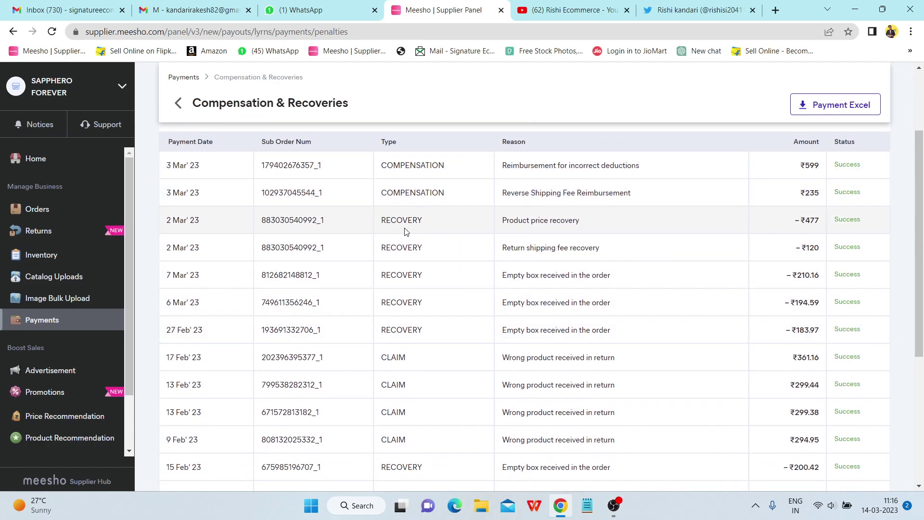
{"action": "left_click_drag", "start_coordinate": [380, 222], "coordinate": [429, 227]}
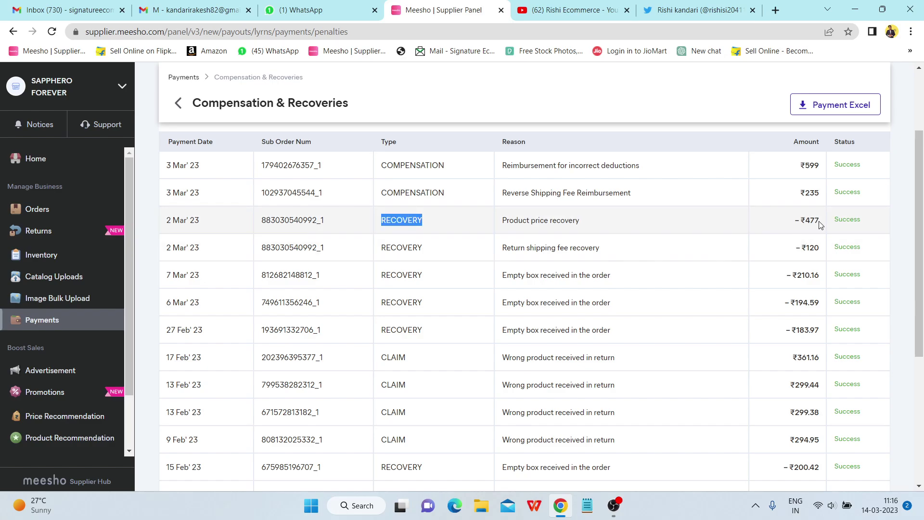
{"action": "left_click_drag", "start_coordinate": [503, 220], "coordinate": [584, 222]}
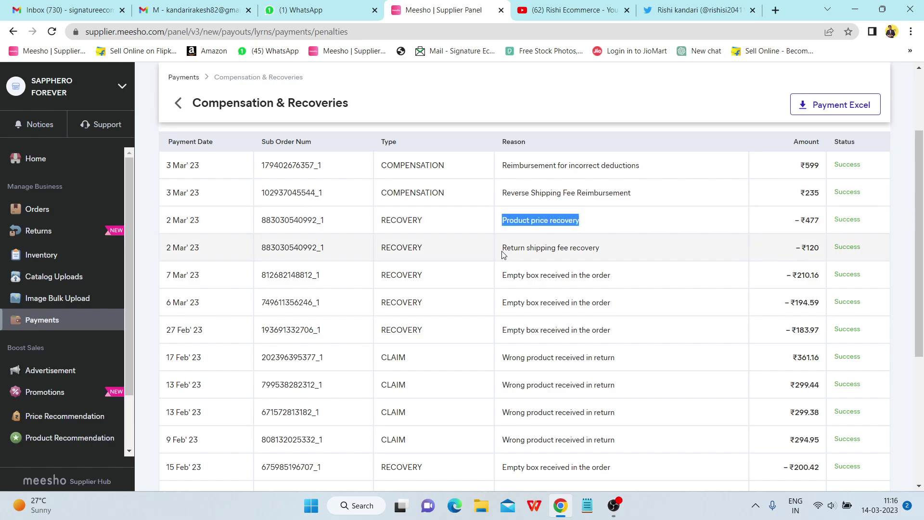
{"action": "left_click_drag", "start_coordinate": [503, 247], "coordinate": [607, 259]}
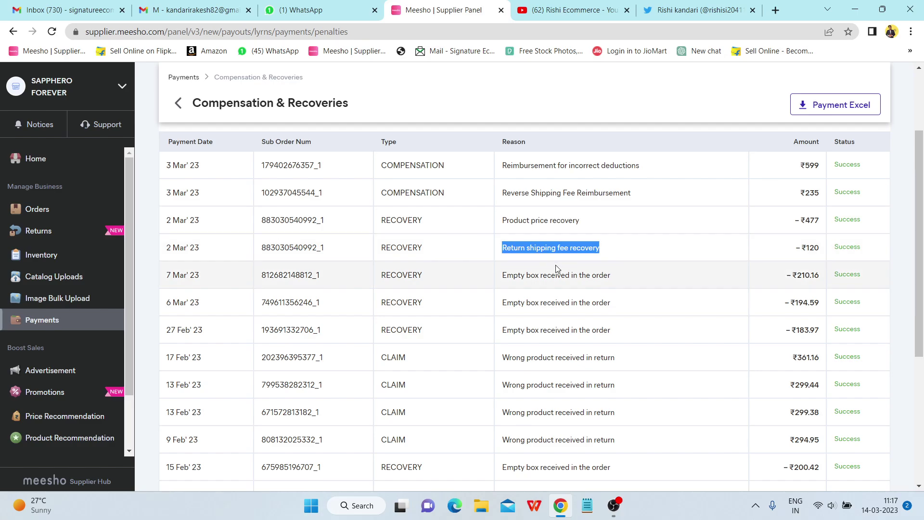
{"action": "left_click", "coordinate": [504, 275]}
{"action": "left_click_drag", "start_coordinate": [505, 275], "coordinate": [619, 338]}
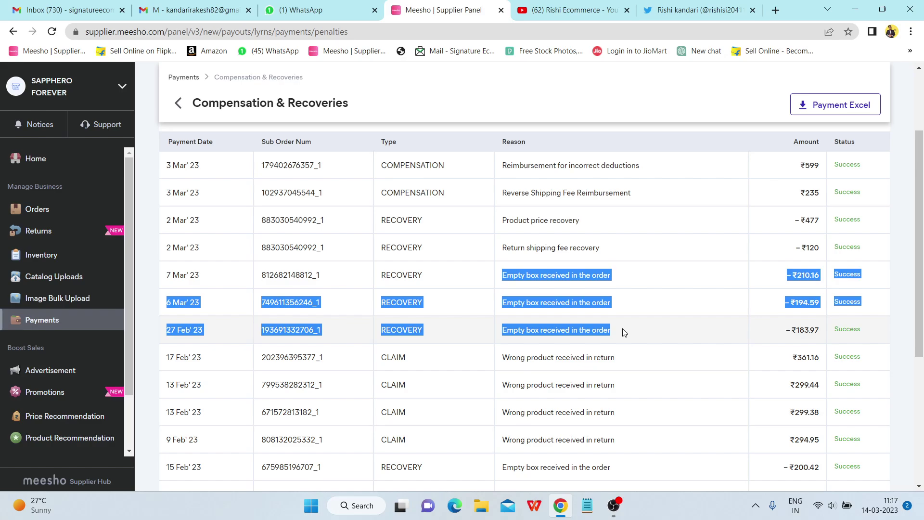
{"action": "scroll", "coordinate": [625, 332], "scroll_direction": "down", "scroll_amount": 2}
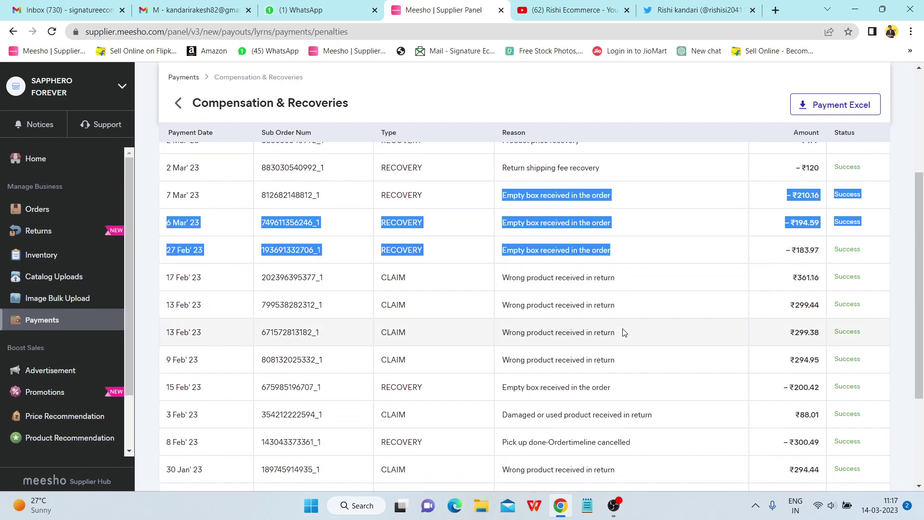
{"action": "scroll", "coordinate": [624, 332], "scroll_direction": "up", "scroll_amount": 3}
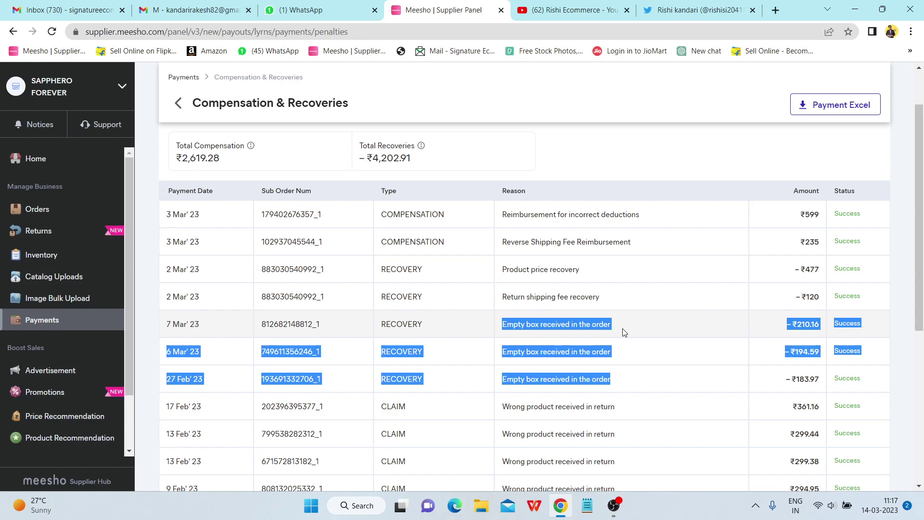
{"action": "scroll", "coordinate": [624, 332], "scroll_direction": "down", "scroll_amount": 1}
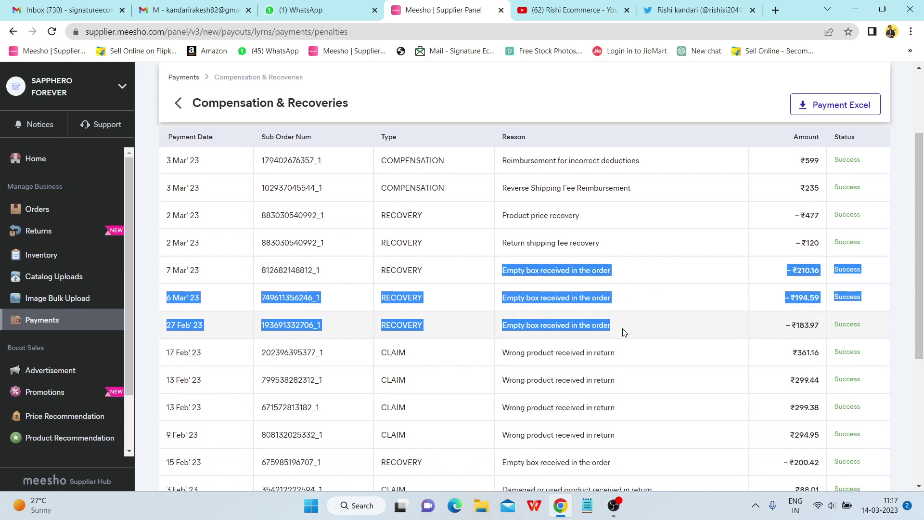
Step: Examine the amounts deducted for the "Empty box received in the order" recoveries from 7 Mar, 6 Mar and 27 Feb
{"action": "left_click", "coordinate": [803, 273]}
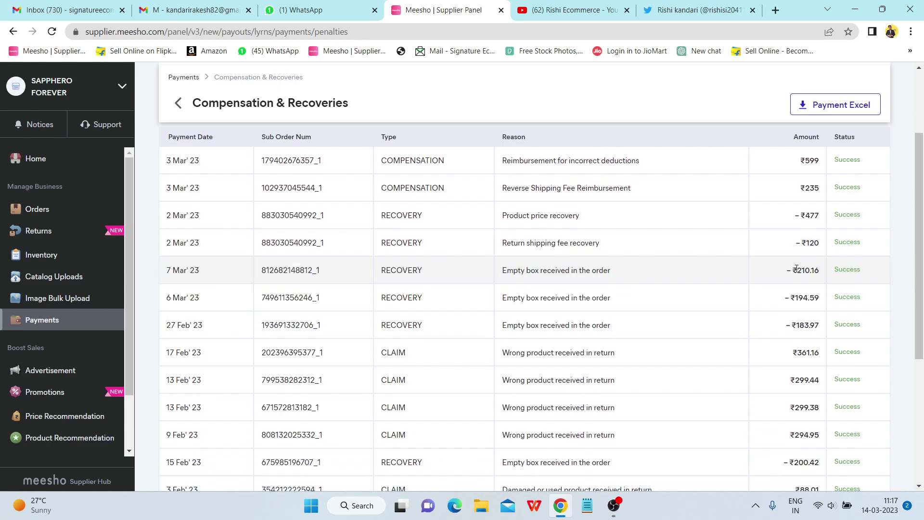
{"action": "left_click_drag", "start_coordinate": [797, 268], "coordinate": [814, 271]}
{"action": "left_click_drag", "start_coordinate": [794, 301], "coordinate": [816, 327]}
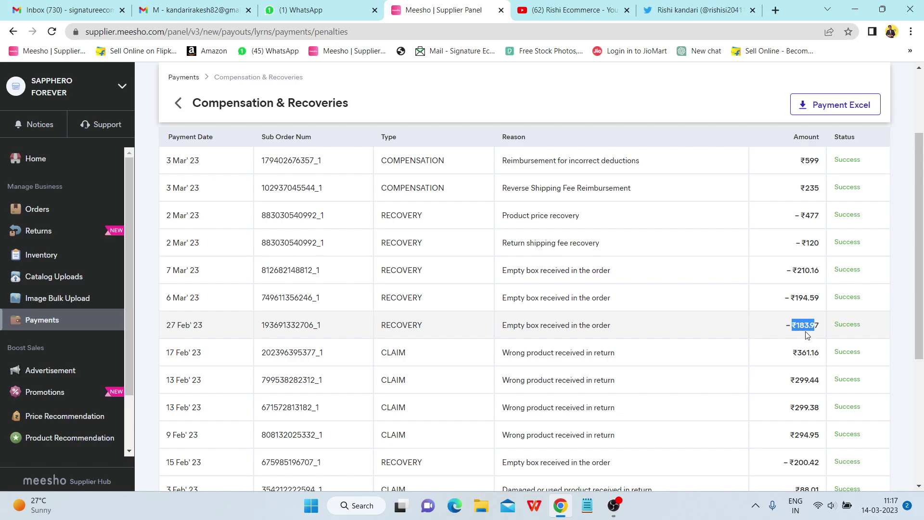
{"action": "scroll", "coordinate": [626, 310], "scroll_direction": "up", "scroll_amount": 2}
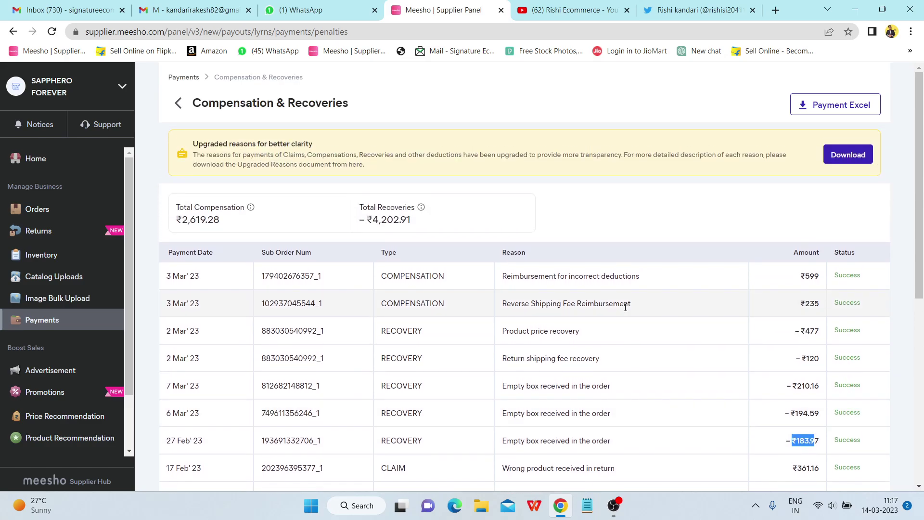
Step: Highlight the three consecutive "Empty box received in the order" recovery entries from 7 Mar to 27 Feb
{"action": "scroll", "coordinate": [625, 307], "scroll_direction": "down", "scroll_amount": 1}
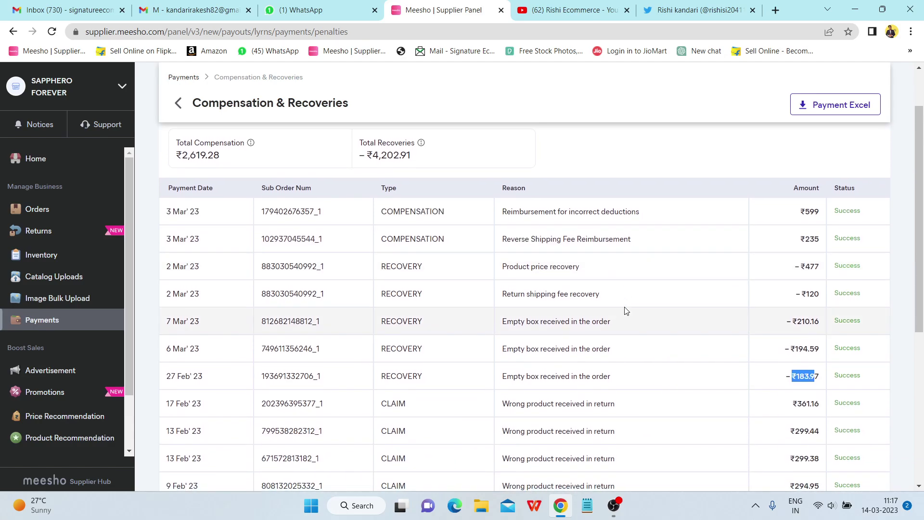
{"action": "scroll", "coordinate": [625, 308], "scroll_direction": "up", "scroll_amount": 1}
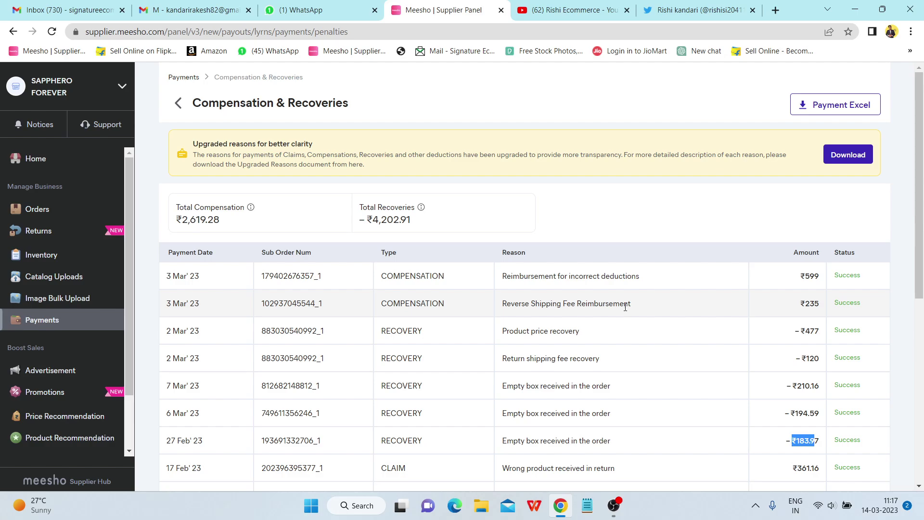
{"action": "scroll", "coordinate": [481, 385], "scroll_direction": "down", "scroll_amount": 2}
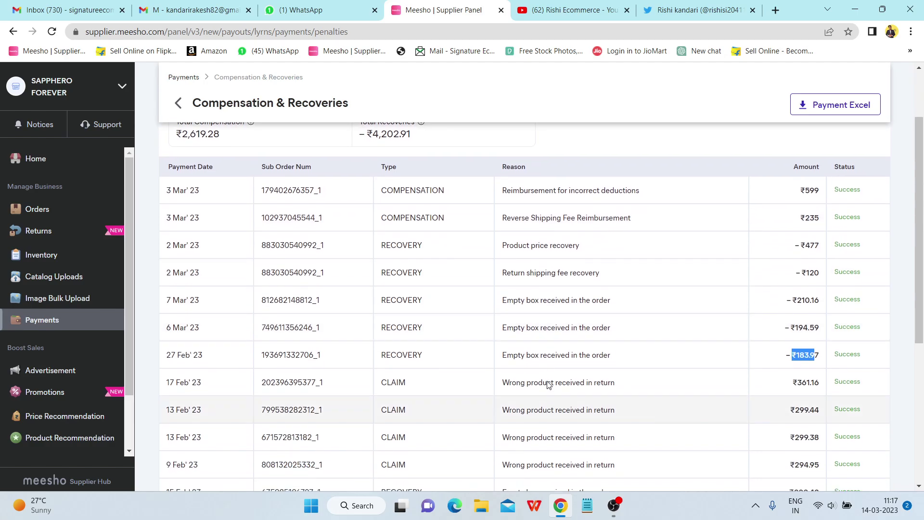
{"action": "left_click_drag", "start_coordinate": [379, 300], "coordinate": [631, 349]}
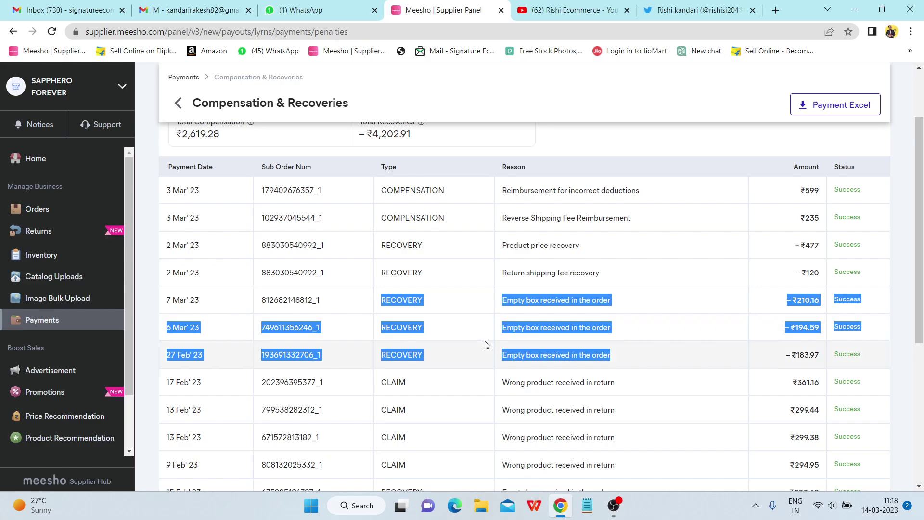
Step: Switch to the YouTube channel, open its playlists and look over the created and multiple playlists
{"action": "key", "text": "ctrl+Tab"}
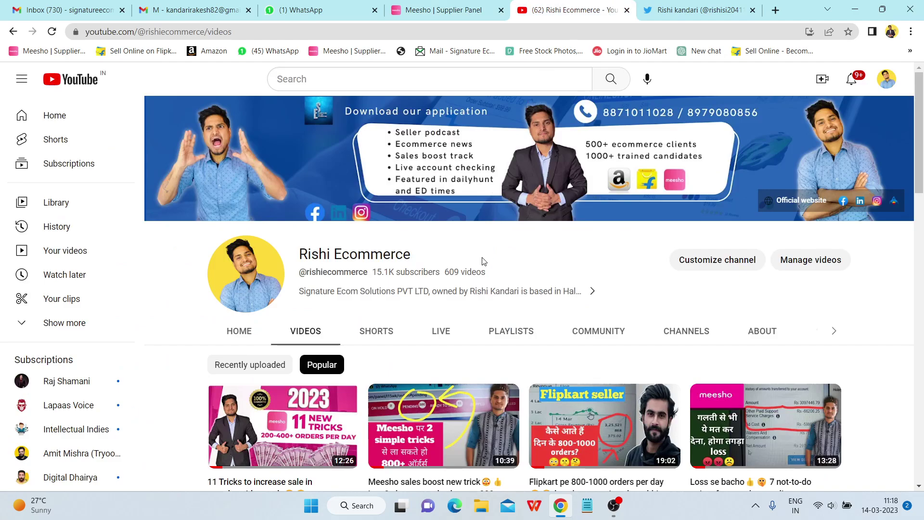
{"action": "left_click", "coordinate": [509, 338]}
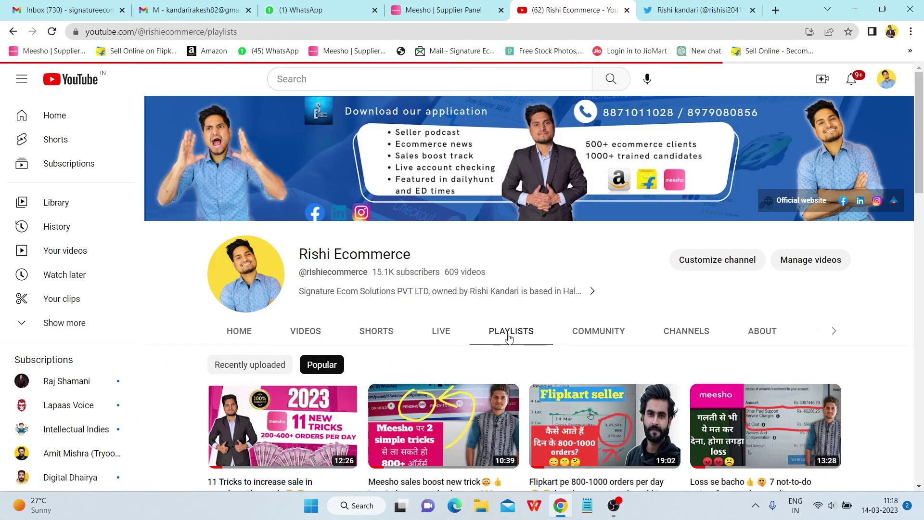
{"action": "scroll", "coordinate": [508, 337], "scroll_direction": "down", "scroll_amount": 5}
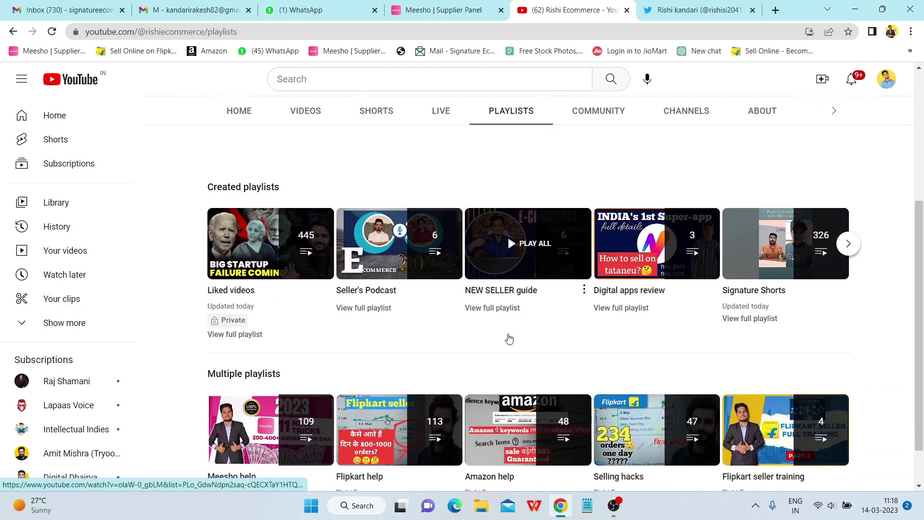
{"action": "scroll", "coordinate": [662, 332], "scroll_direction": "down", "scroll_amount": 1}
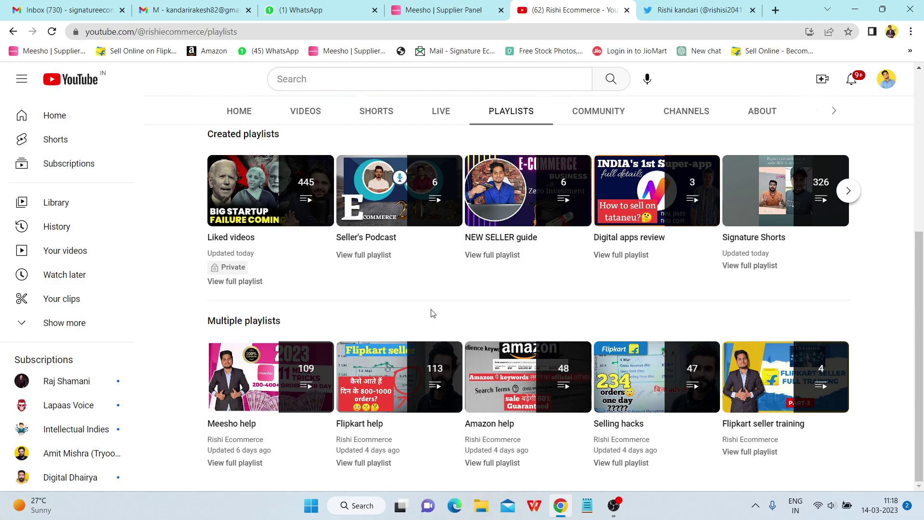
Step: Return to the Meesho Supplier Panel, then download and open the Upgraded Reasons document, dismissing the received-file notification
{"action": "left_click", "coordinate": [443, 9]}
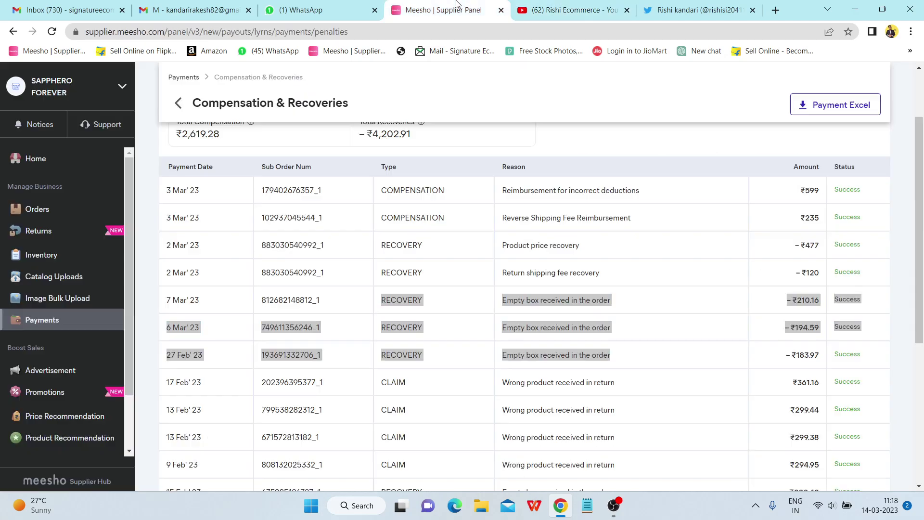
{"action": "scroll", "coordinate": [501, 260], "scroll_direction": "up", "scroll_amount": 2}
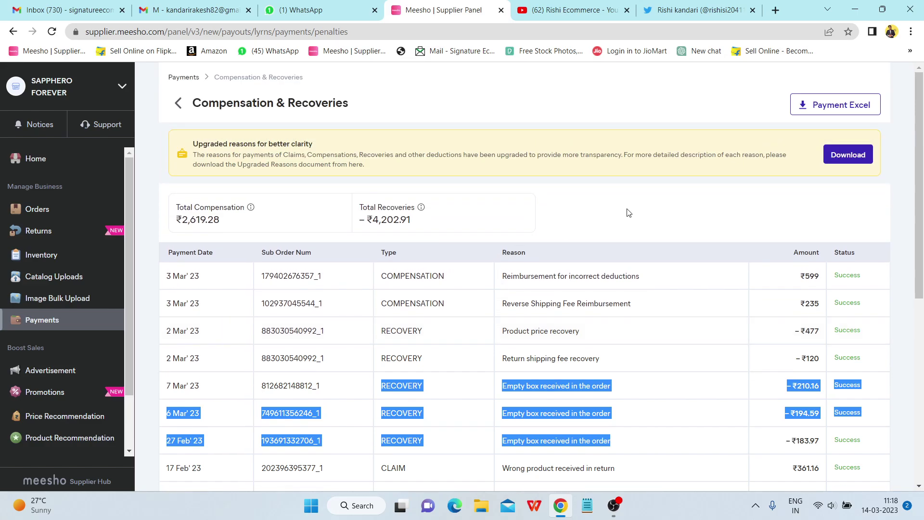
{"action": "left_click", "coordinate": [848, 159]}
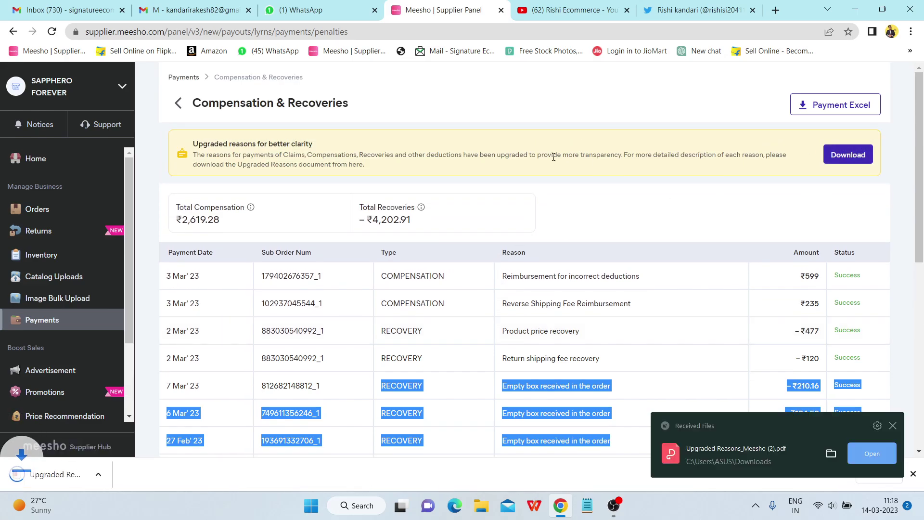
{"action": "left_click", "coordinate": [59, 476]}
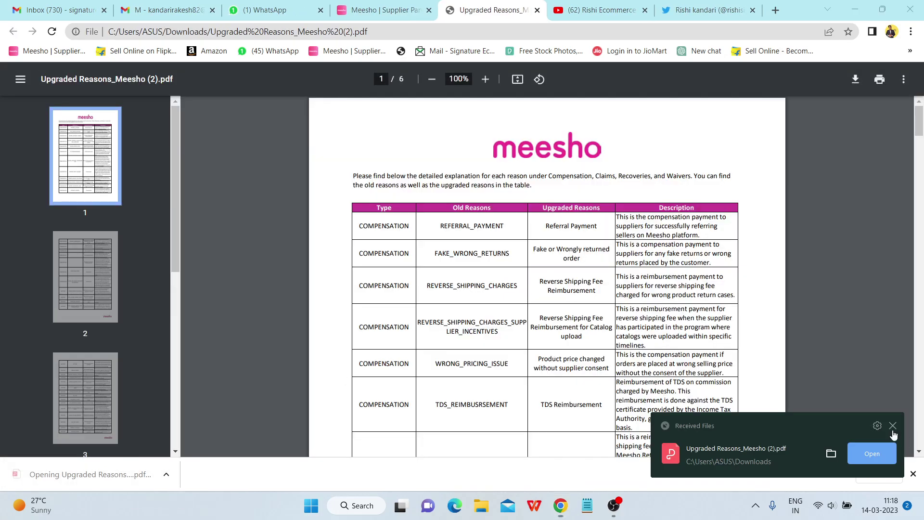
{"action": "left_click", "coordinate": [893, 427]}
Step: Look through the Upgraded Reasons PDF's compensation, recovery and waiver tables, comparing the old reasons, upgraded reasons and descriptions
{"action": "scroll", "coordinate": [545, 374], "scroll_direction": "down", "scroll_amount": 2}
{"action": "scroll", "coordinate": [545, 373], "scroll_direction": "down", "scroll_amount": 15}
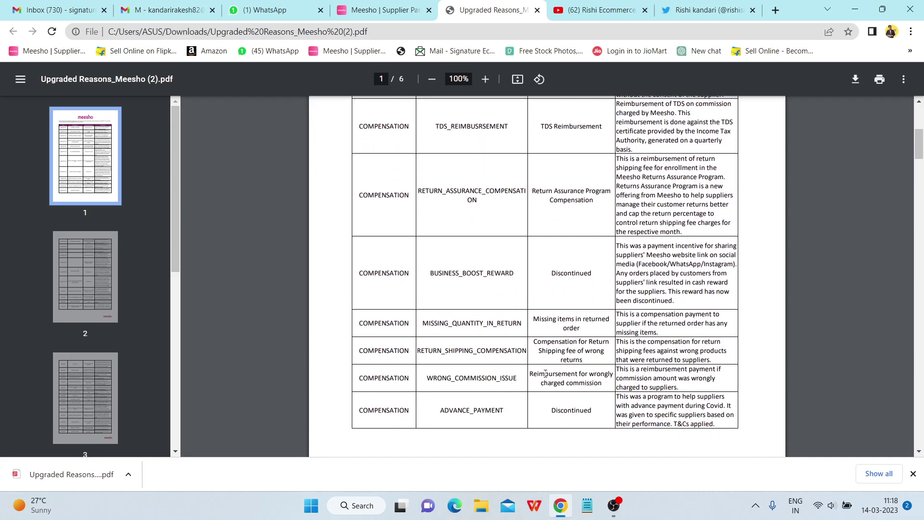
{"action": "scroll", "coordinate": [545, 373], "scroll_direction": "up", "scroll_amount": 2}
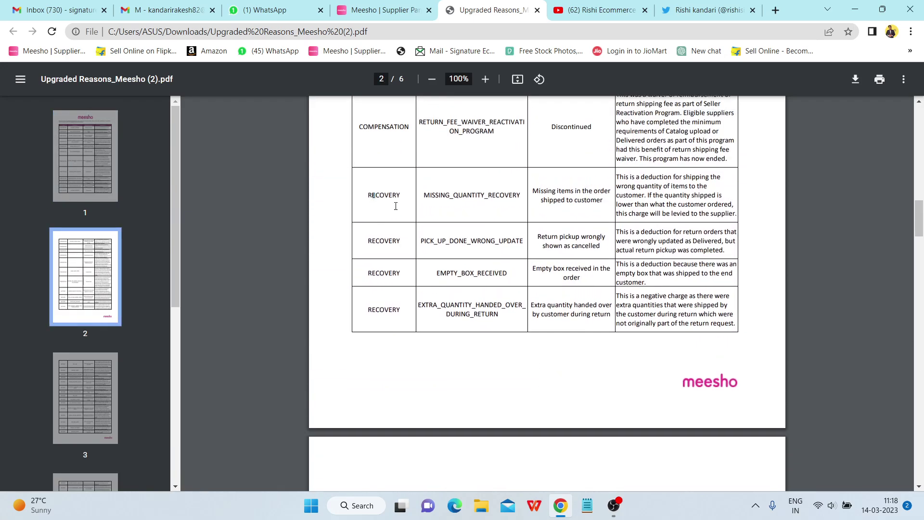
{"action": "scroll", "coordinate": [395, 206], "scroll_direction": "down", "scroll_amount": 15}
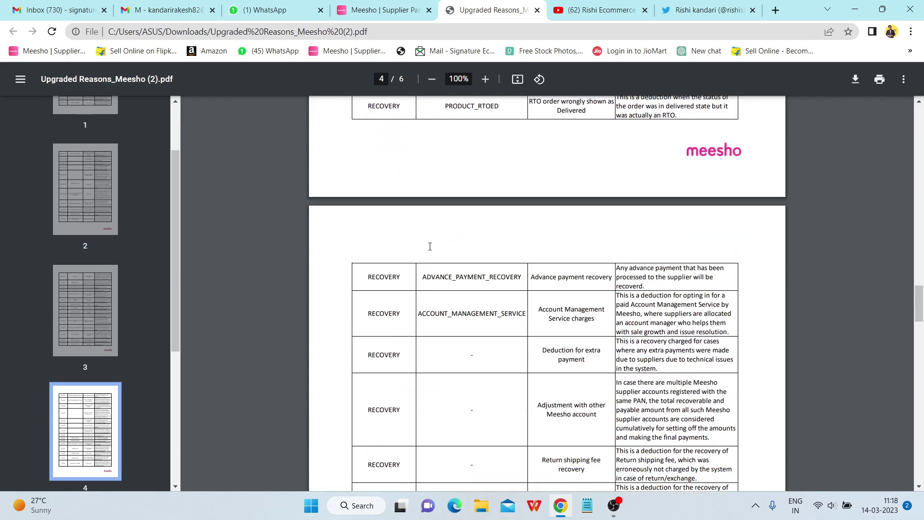
{"action": "scroll", "coordinate": [430, 246], "scroll_direction": "down", "scroll_amount": 14}
{"action": "scroll", "coordinate": [430, 247], "scroll_direction": "up", "scroll_amount": 6}
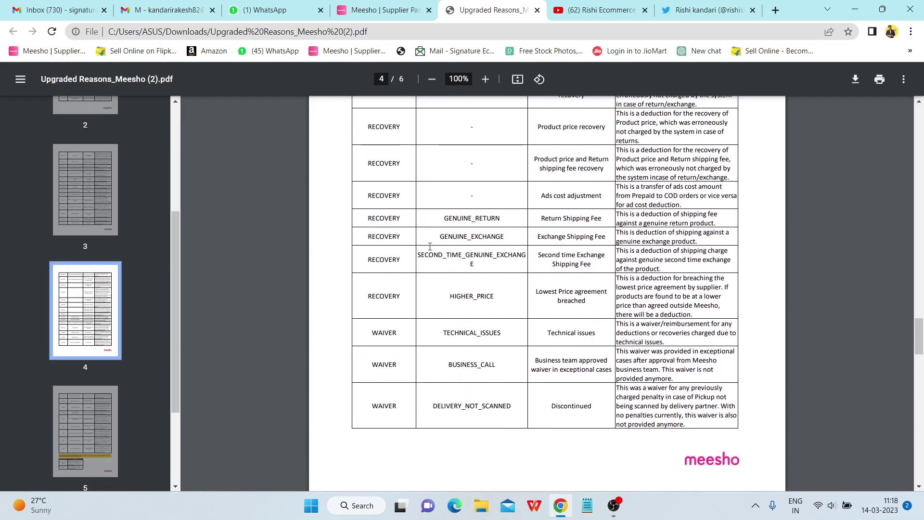
{"action": "scroll", "coordinate": [409, 269], "scroll_direction": "up", "scroll_amount": 1}
{"action": "scroll", "coordinate": [537, 384], "scroll_direction": "up", "scroll_amount": 2}
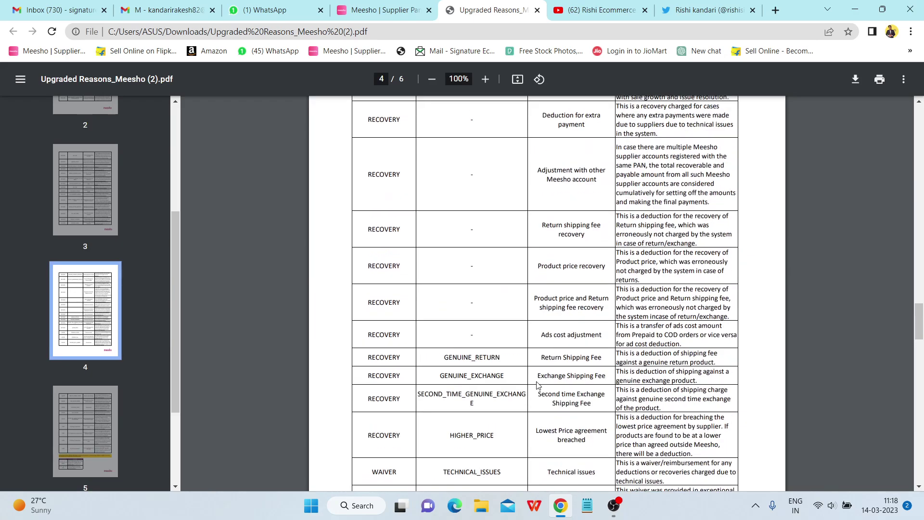
Step: Find the EMPTY_BOX_RECEIVED recovery on page 2 of the PDF and highlight its description
{"action": "scroll", "coordinate": [538, 384], "scroll_direction": "up", "scroll_amount": 9}
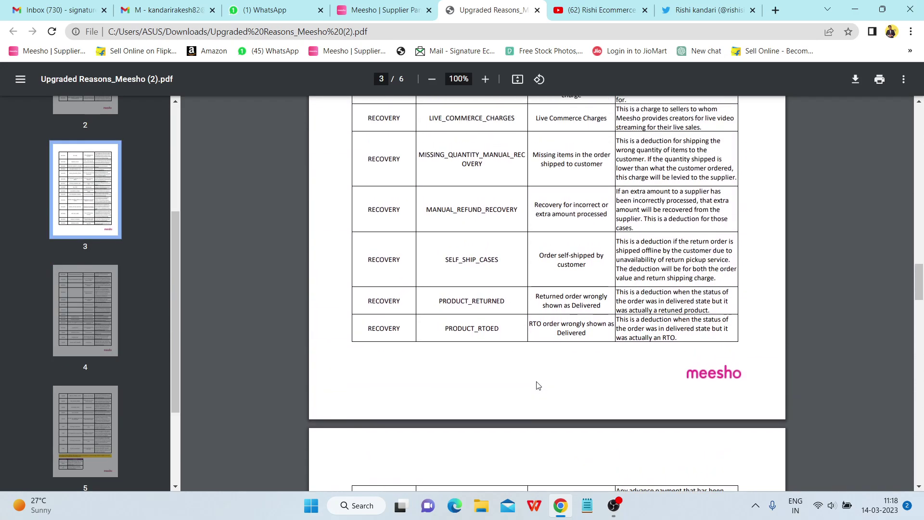
{"action": "scroll", "coordinate": [538, 385], "scroll_direction": "up", "scroll_amount": 3}
{"action": "scroll", "coordinate": [538, 385], "scroll_direction": "up", "scroll_amount": 15}
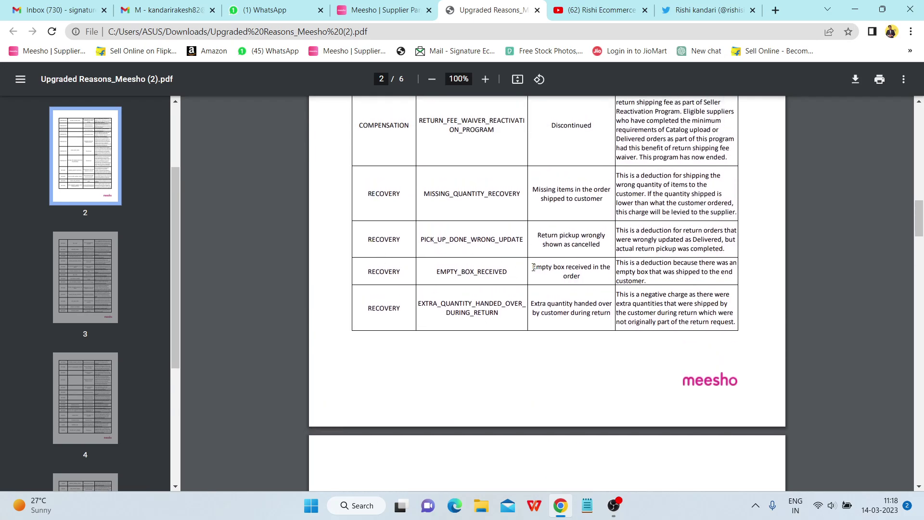
{"action": "left_click_drag", "start_coordinate": [534, 267], "coordinate": [648, 284]}
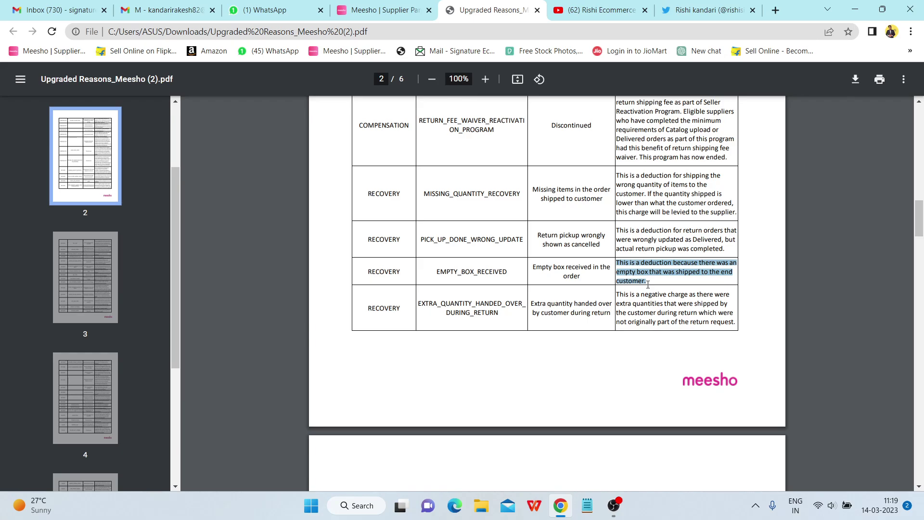
Step: Review the other compensation and recovery reasons on page 2, ending at the empty box entry
{"action": "scroll", "coordinate": [613, 285], "scroll_direction": "up", "scroll_amount": 14}
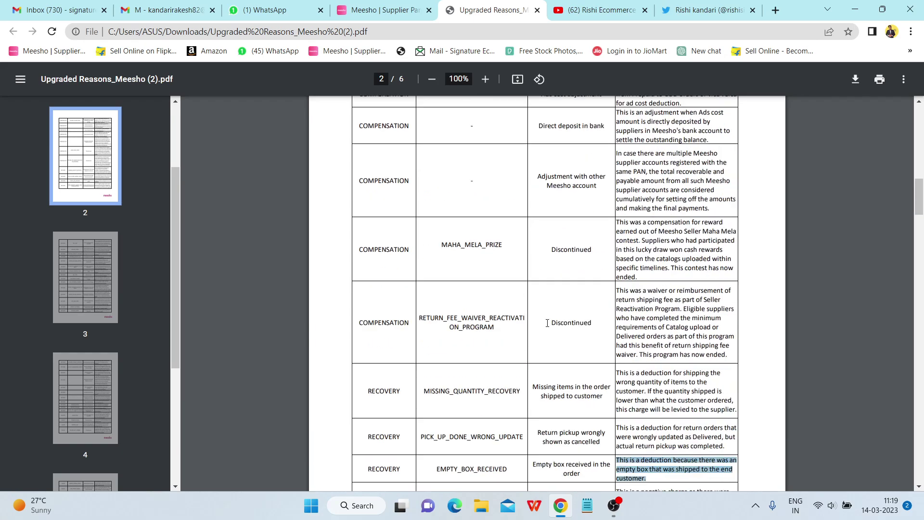
{"action": "scroll", "coordinate": [547, 322], "scroll_direction": "down", "scroll_amount": 10}
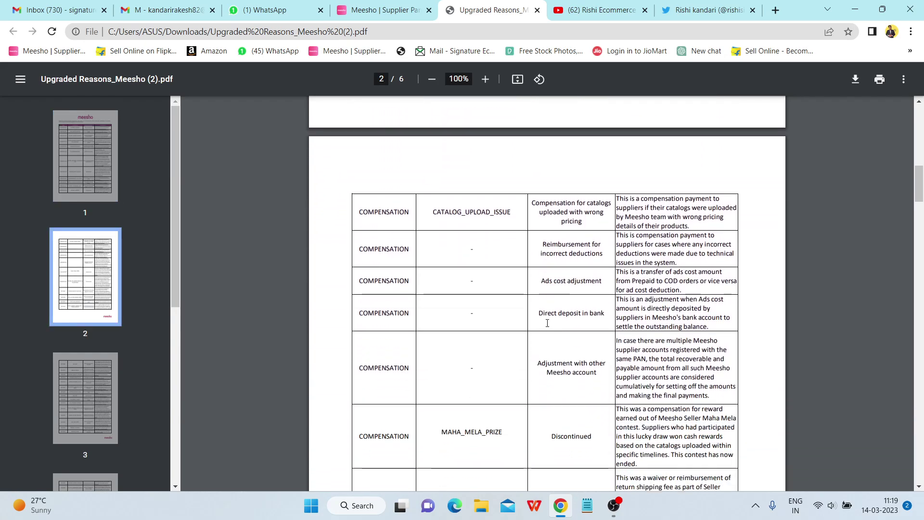
{"action": "scroll", "coordinate": [547, 323], "scroll_direction": "down", "scroll_amount": 4}
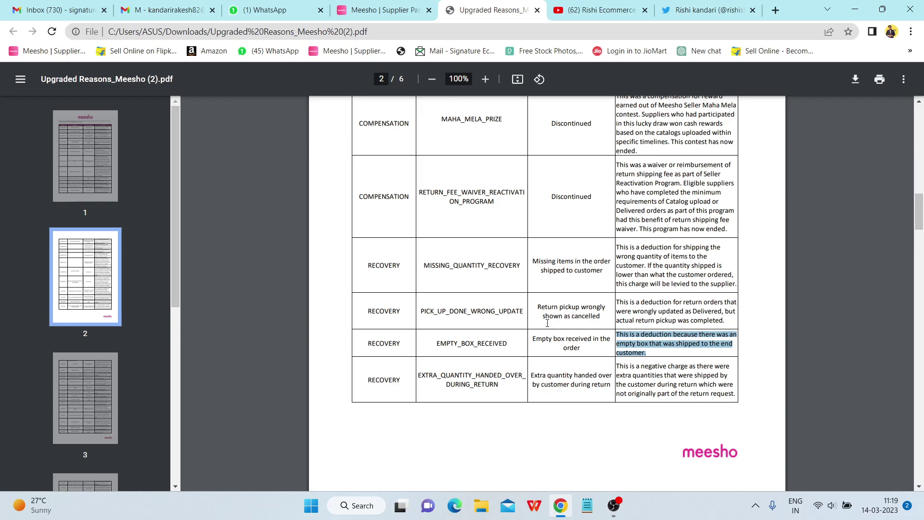
{"action": "scroll", "coordinate": [547, 323], "scroll_direction": "down", "scroll_amount": 3}
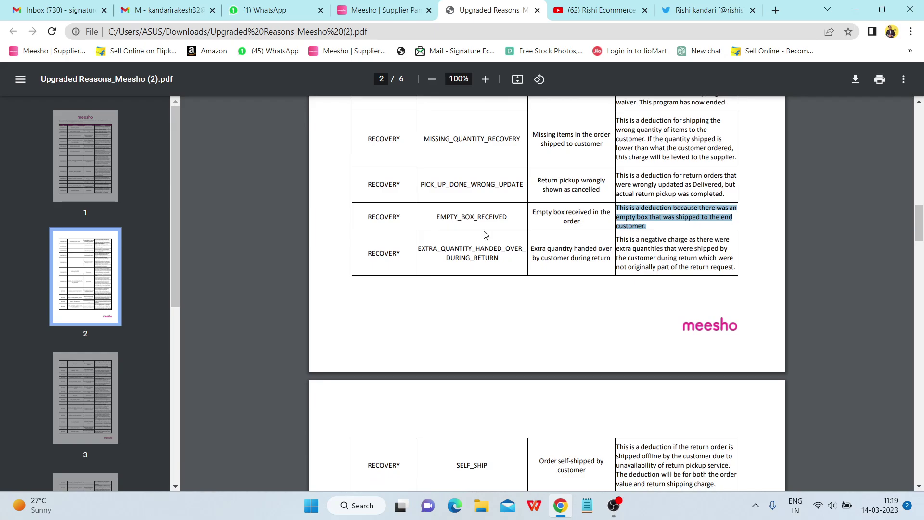
Step: Return to the Supplier Panel's Compensation & Recoveries table and examine the claim and recovery entries around the highlighted empty box rows
{"action": "left_click", "coordinate": [395, 4]}
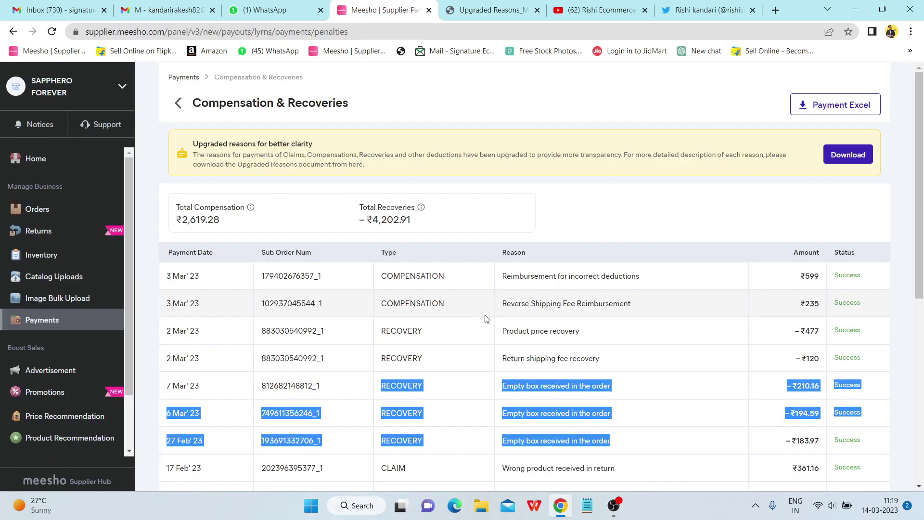
{"action": "scroll", "coordinate": [485, 319], "scroll_direction": "down", "scroll_amount": 3}
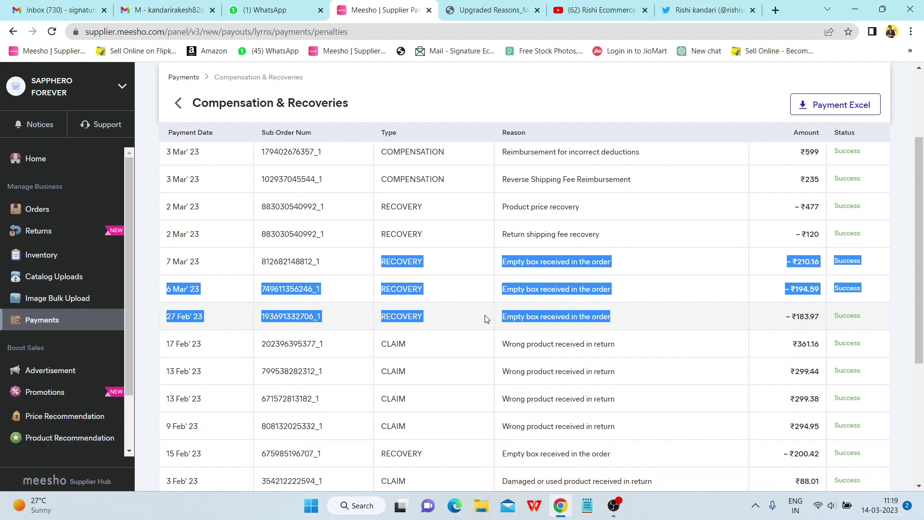
{"action": "scroll", "coordinate": [485, 319], "scroll_direction": "down", "scroll_amount": 1}
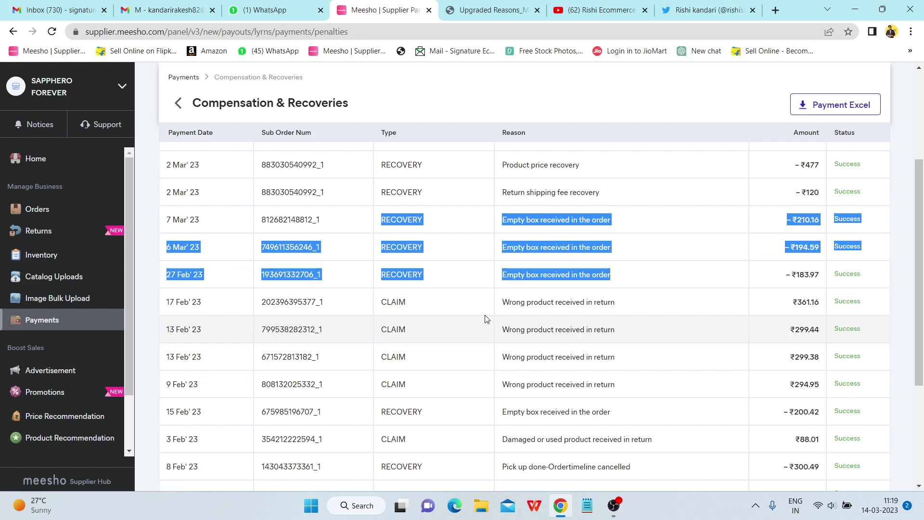
{"action": "scroll", "coordinate": [485, 319], "scroll_direction": "down", "scroll_amount": 2}
{"action": "scroll", "coordinate": [486, 320], "scroll_direction": "down", "scroll_amount": 2}
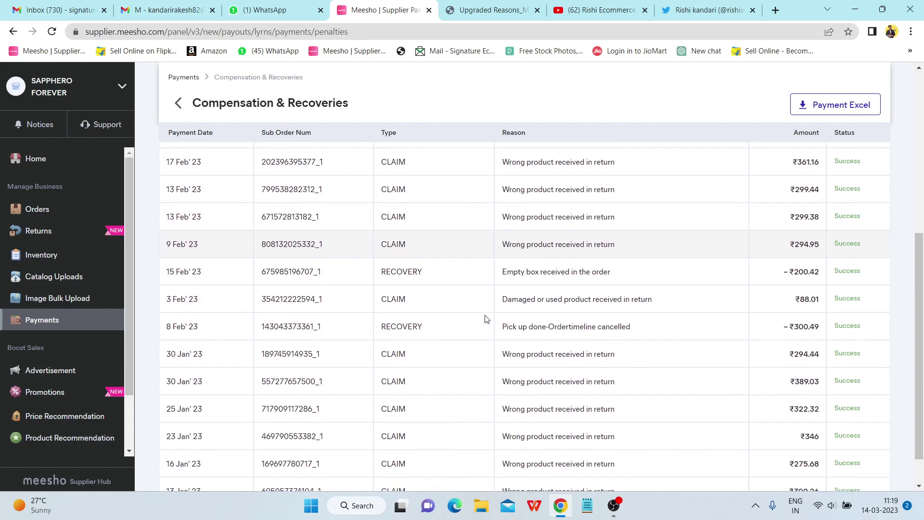
{"action": "scroll", "coordinate": [485, 319], "scroll_direction": "up", "scroll_amount": 4}
{"action": "scroll", "coordinate": [485, 319], "scroll_direction": "up", "scroll_amount": 1}
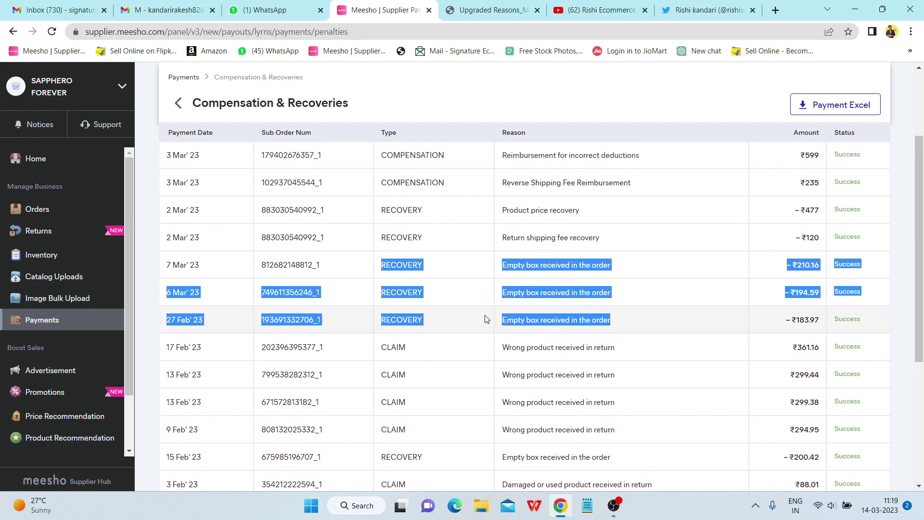
{"action": "scroll", "coordinate": [485, 319], "scroll_direction": "down", "scroll_amount": 1}
{"action": "scroll", "coordinate": [485, 319], "scroll_direction": "up", "scroll_amount": 1}
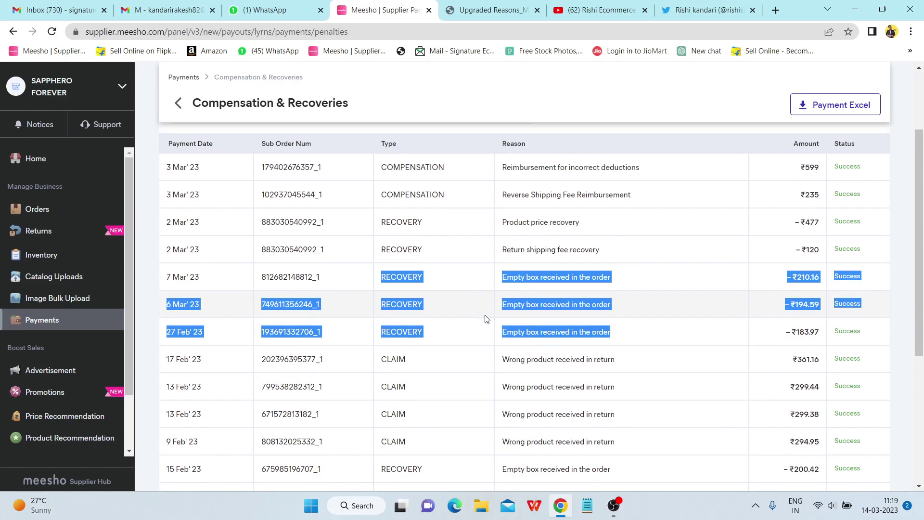
{"action": "scroll", "coordinate": [485, 319], "scroll_direction": "down", "scroll_amount": 1}
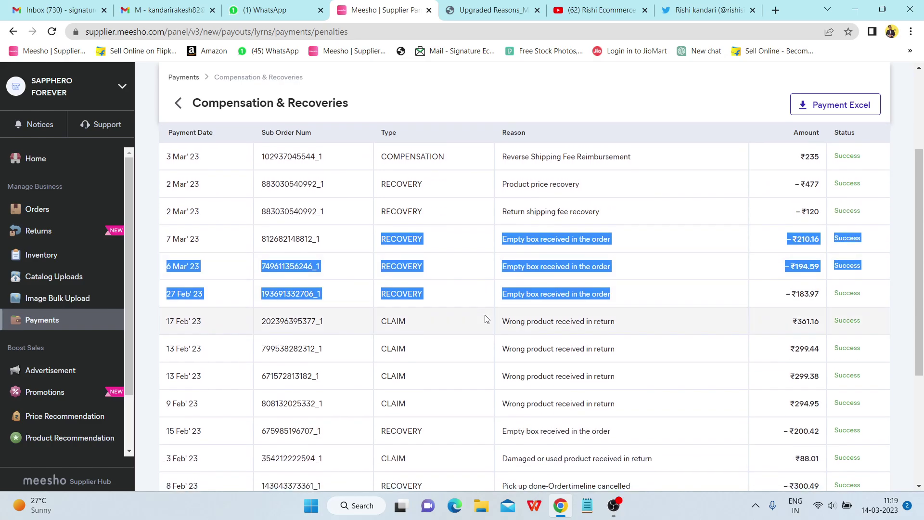
Step: Open meesho.com in a new tab, look over its home page and return to the Compensation & Recoveries table
{"action": "left_click", "coordinate": [776, 10]}
{"action": "type", "text": "mees"}
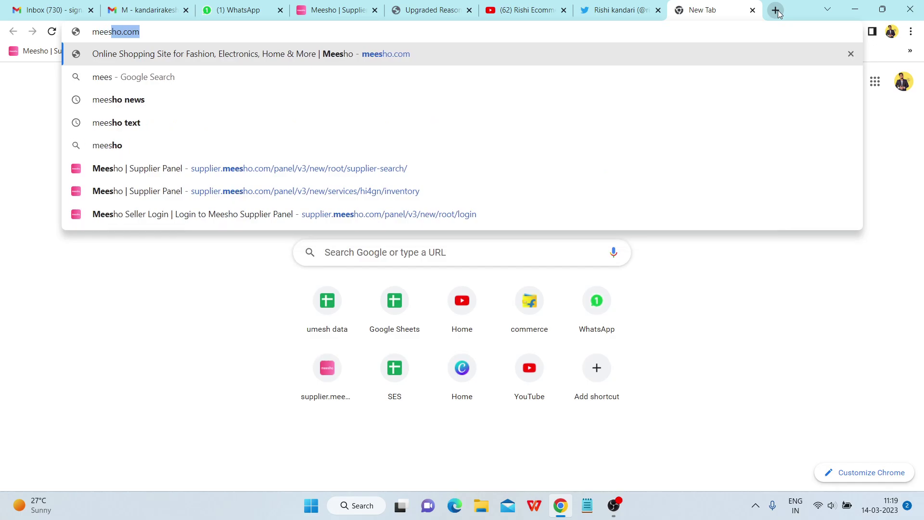
{"action": "type", "text": "ho"}
{"action": "key", "text": "Return"}
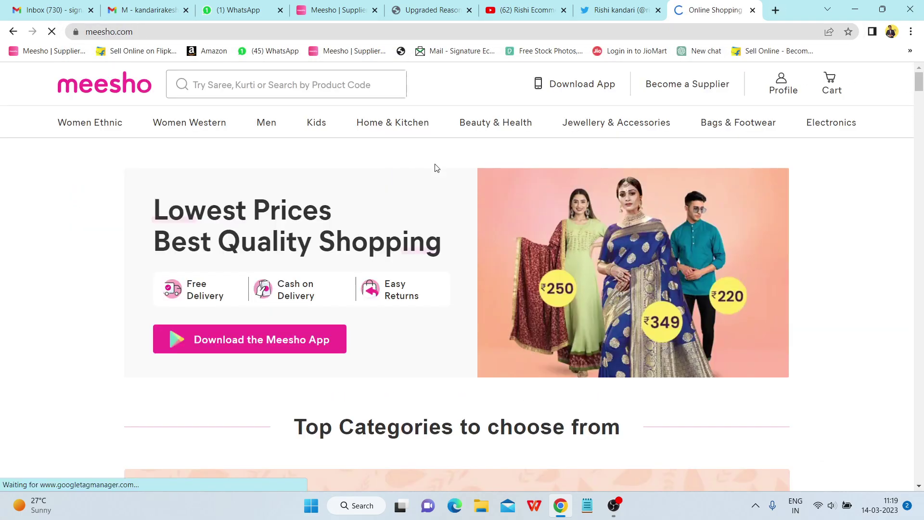
{"action": "scroll", "coordinate": [445, 348], "scroll_direction": "down", "scroll_amount": 6}
{"action": "scroll", "coordinate": [445, 347], "scroll_direction": "down", "scroll_amount": 8}
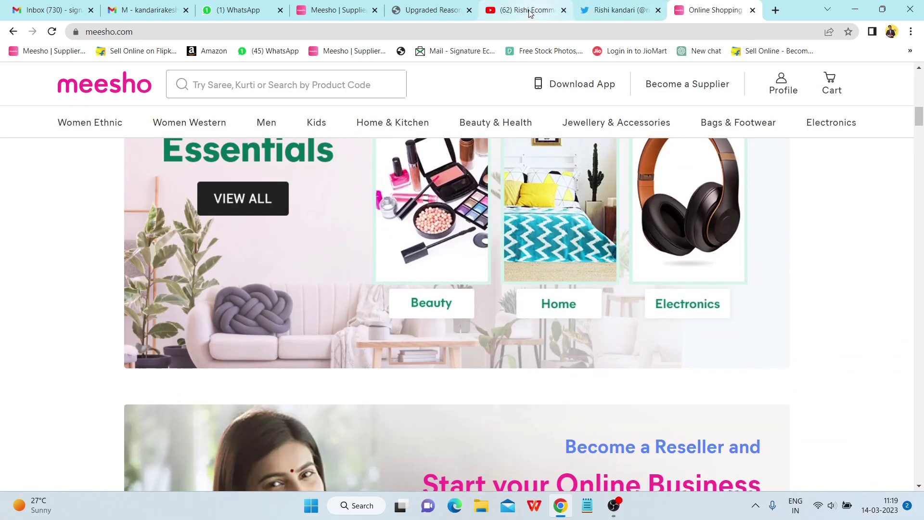
{"action": "left_click", "coordinate": [324, 5]}
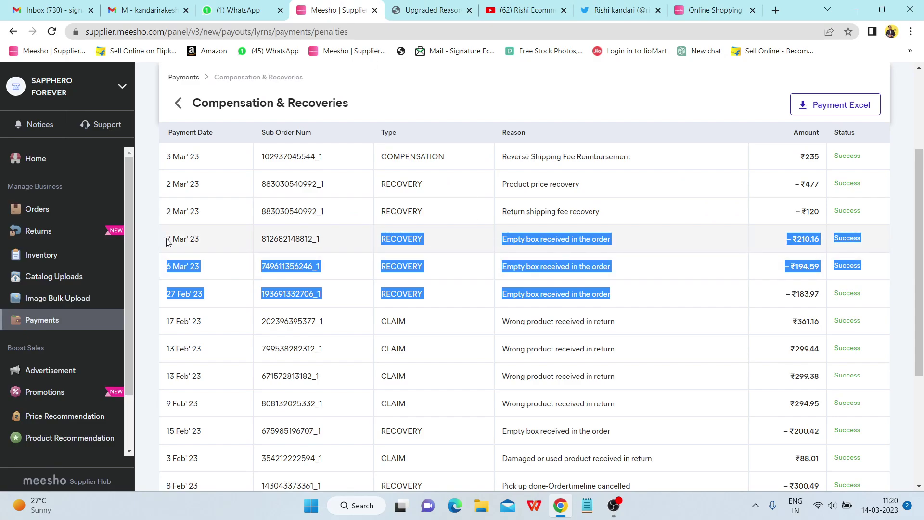
Step: Highlight the three empty box recovery rows dated 7 Mar, 6 Mar and 27 Feb '23 and examine the entries around them
{"action": "left_click_drag", "start_coordinate": [167, 242], "coordinate": [873, 292]}
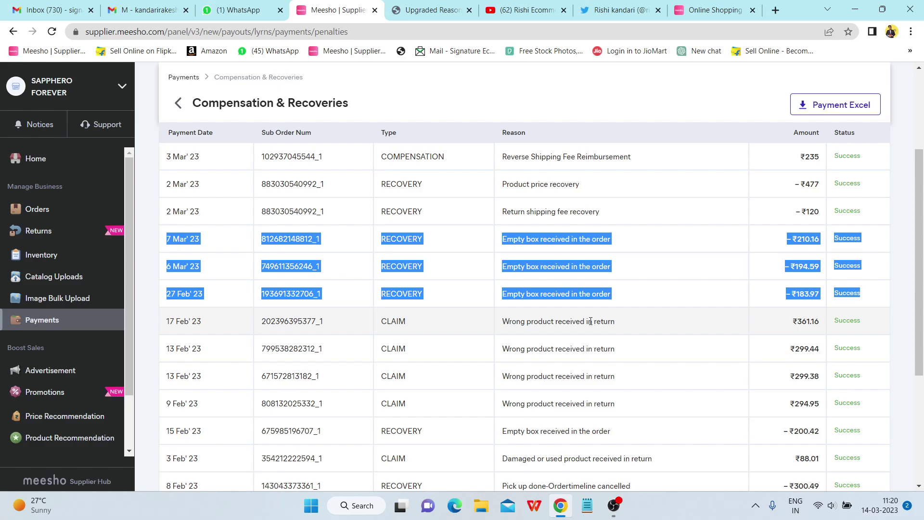
{"action": "scroll", "coordinate": [590, 321], "scroll_direction": "down", "scroll_amount": 4}
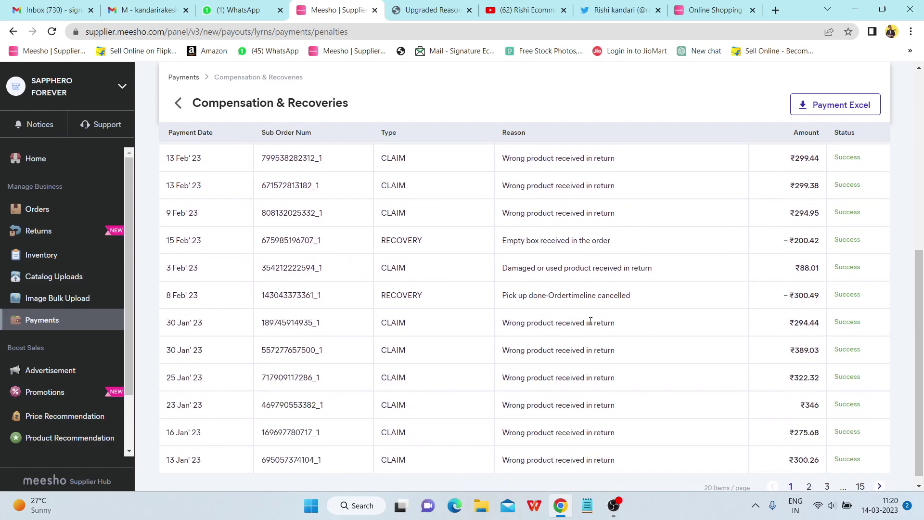
{"action": "scroll", "coordinate": [592, 325], "scroll_direction": "up", "scroll_amount": 7}
{"action": "scroll", "coordinate": [592, 325], "scroll_direction": "down", "scroll_amount": 2}
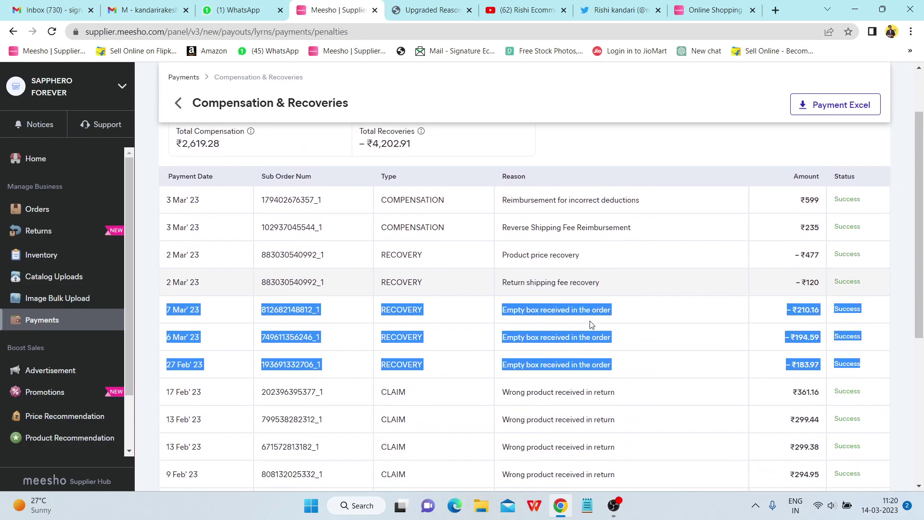
{"action": "scroll", "coordinate": [592, 321], "scroll_direction": "down", "scroll_amount": 1}
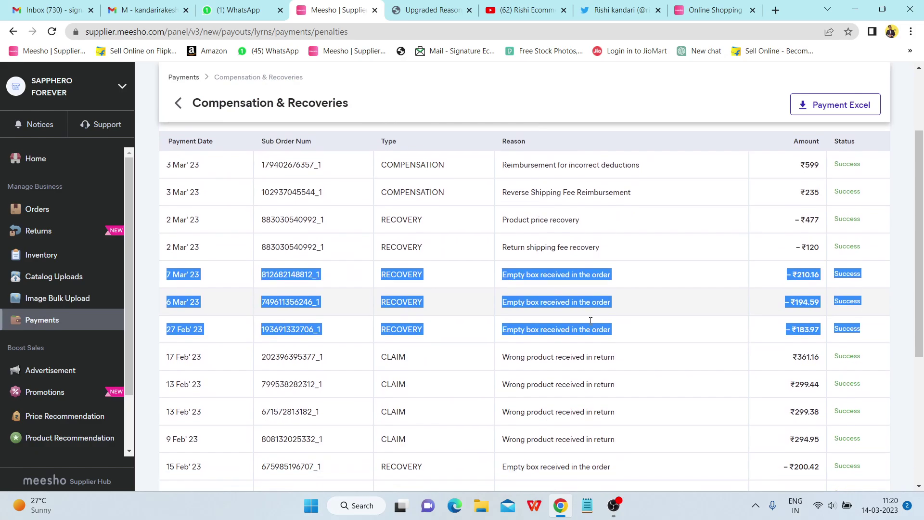
{"action": "scroll", "coordinate": [592, 322], "scroll_direction": "down", "scroll_amount": 2}
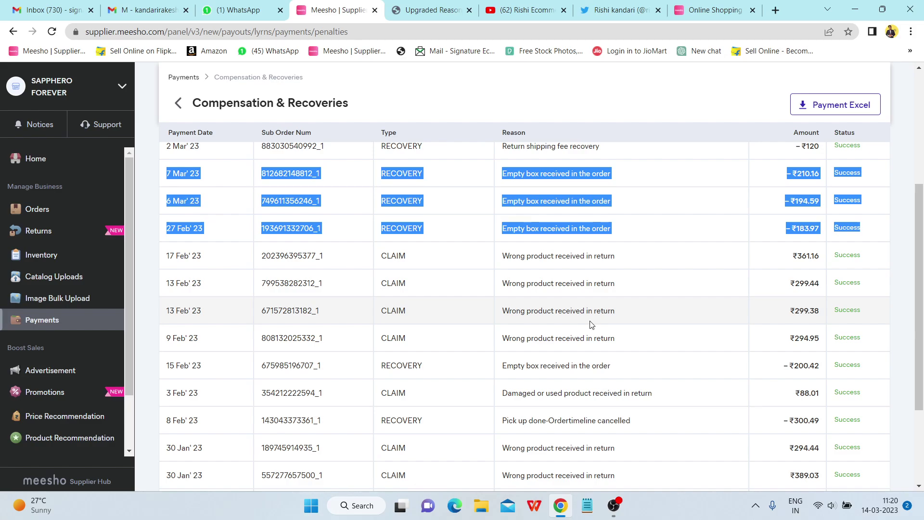
{"action": "scroll", "coordinate": [591, 322], "scroll_direction": "up", "scroll_amount": 3}
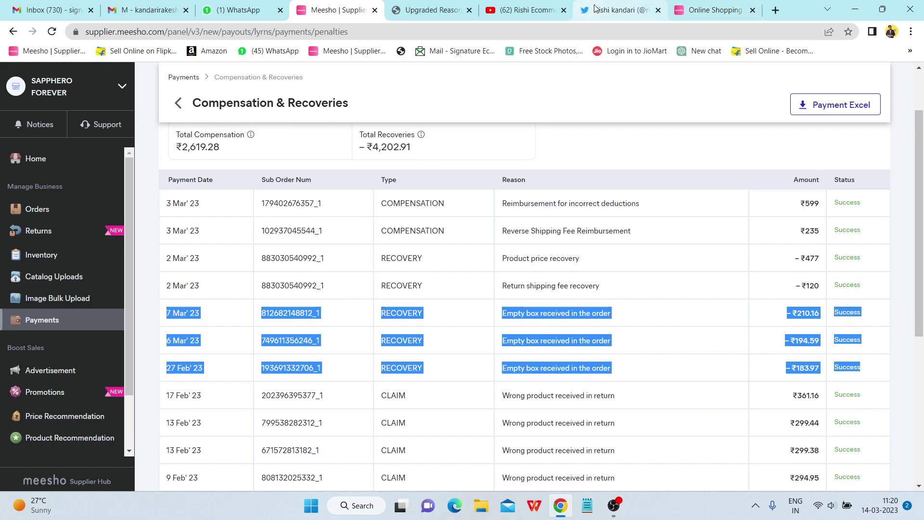
{"action": "mouse_move", "coordinate": [616, 8]}
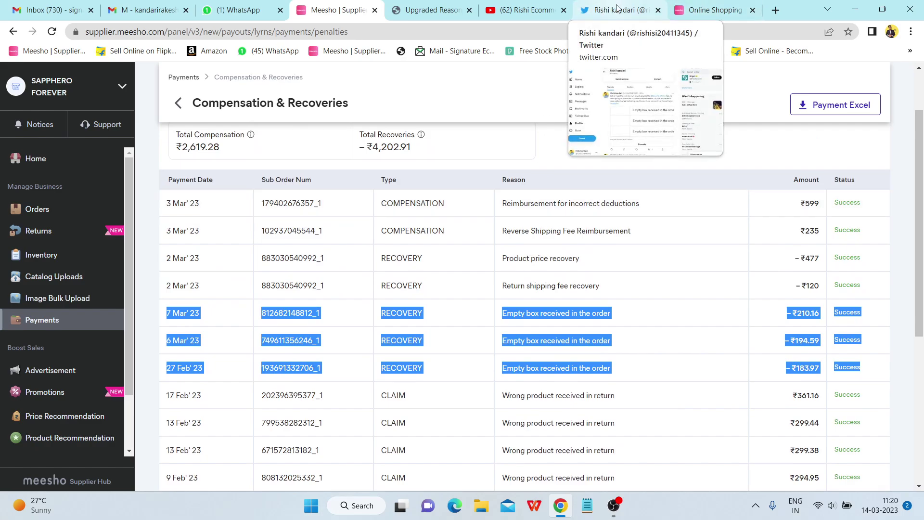
{"action": "left_click", "coordinate": [617, 8]}
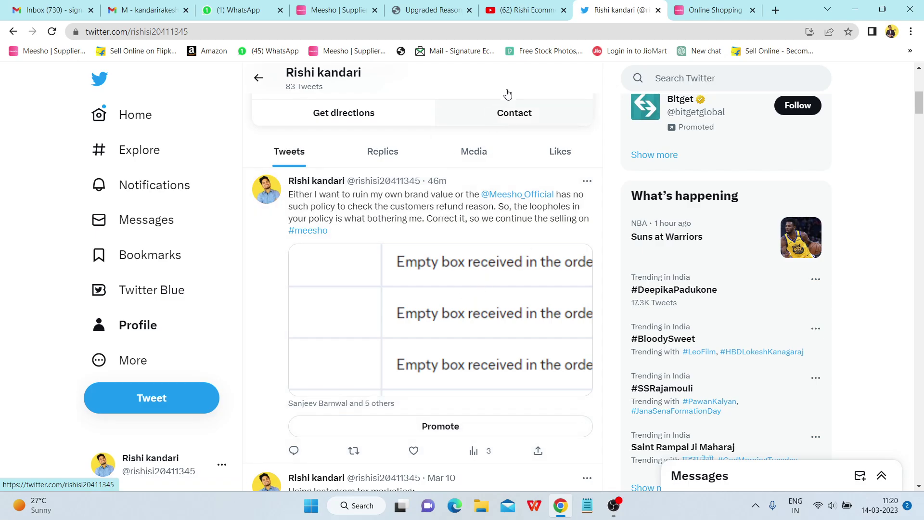
{"action": "scroll", "coordinate": [419, 405], "scroll_direction": "down", "scroll_amount": 3}
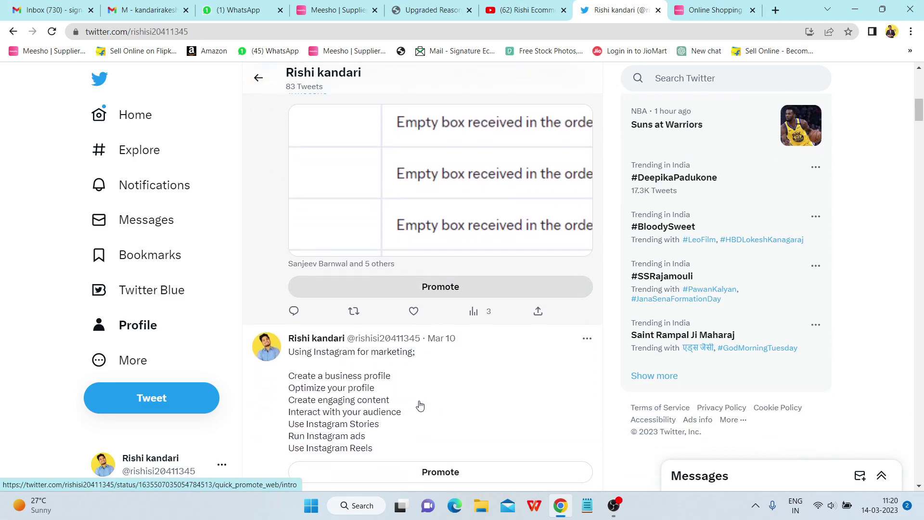
{"action": "scroll", "coordinate": [420, 405], "scroll_direction": "up", "scroll_amount": 4}
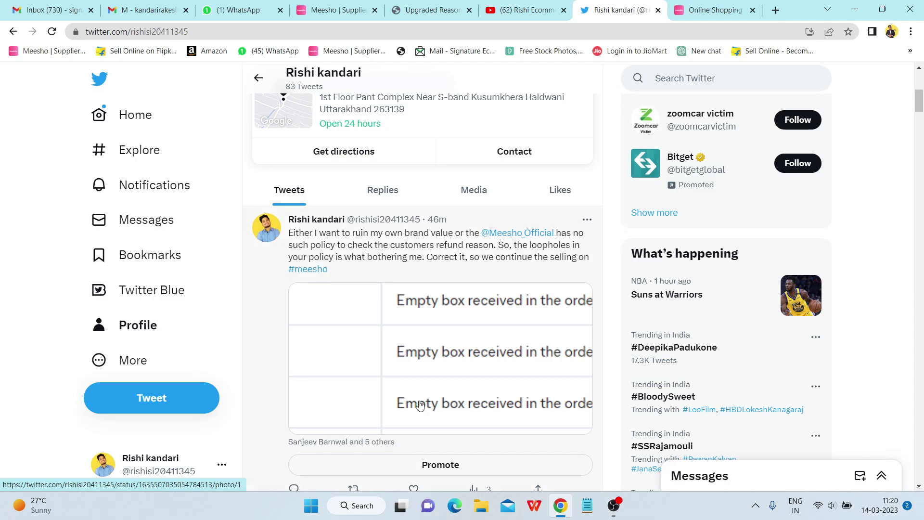
{"action": "scroll", "coordinate": [419, 405], "scroll_direction": "down", "scroll_amount": 2}
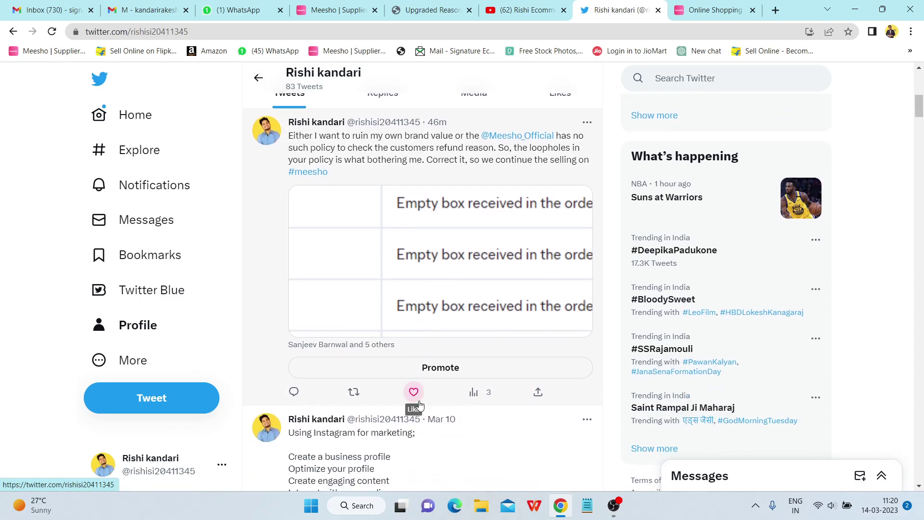
{"action": "scroll", "coordinate": [420, 406], "scroll_direction": "down", "scroll_amount": 1}
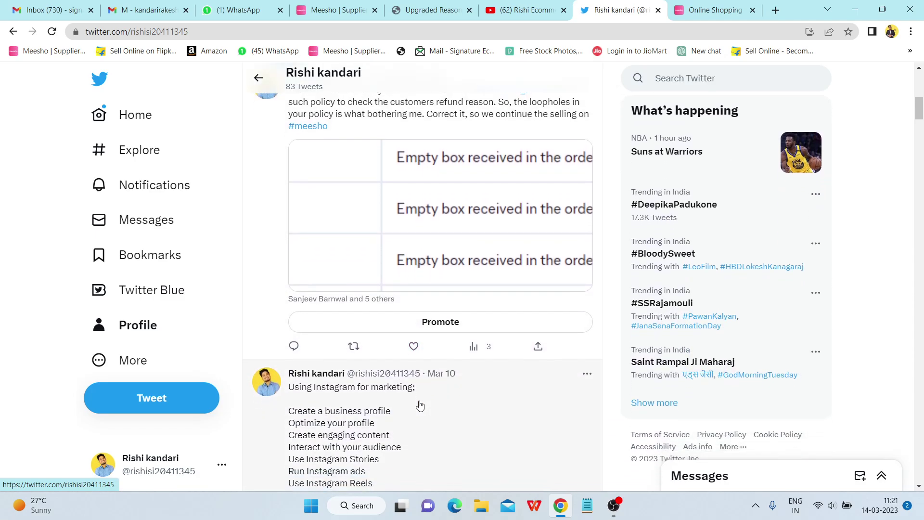
{"action": "scroll", "coordinate": [420, 405], "scroll_direction": "up", "scroll_amount": 2}
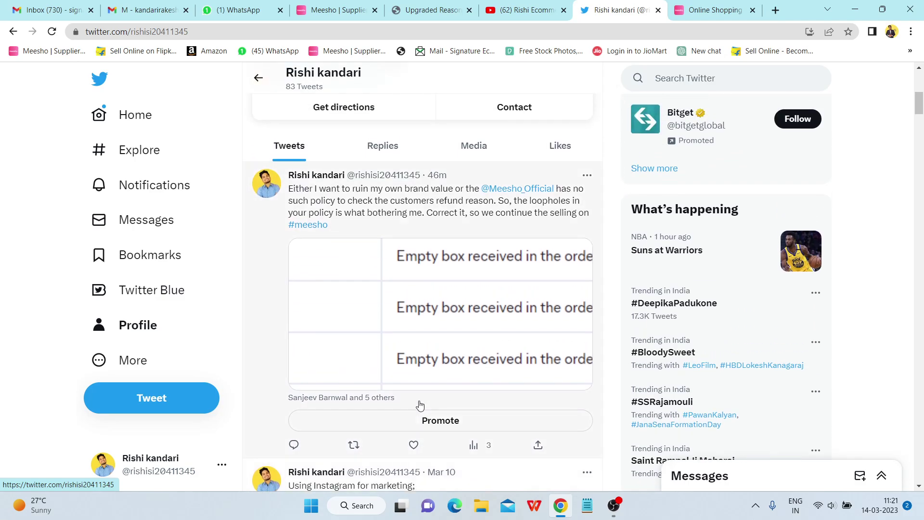
Step: Check the Compensation & Recoveries table again, then return to the Meesho tweet and view its attached screenshot enlarged
{"action": "left_click", "coordinate": [340, 6]}
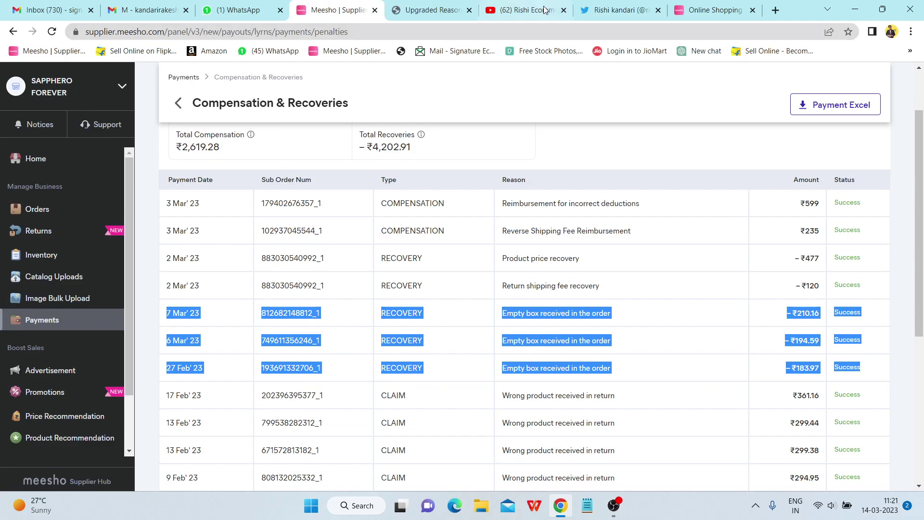
{"action": "left_click", "coordinate": [618, 10]}
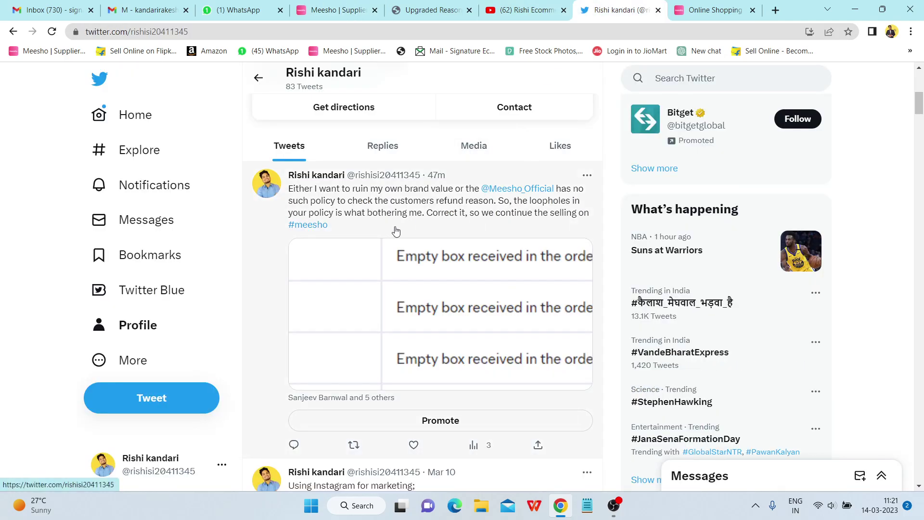
{"action": "left_click", "coordinate": [437, 304]}
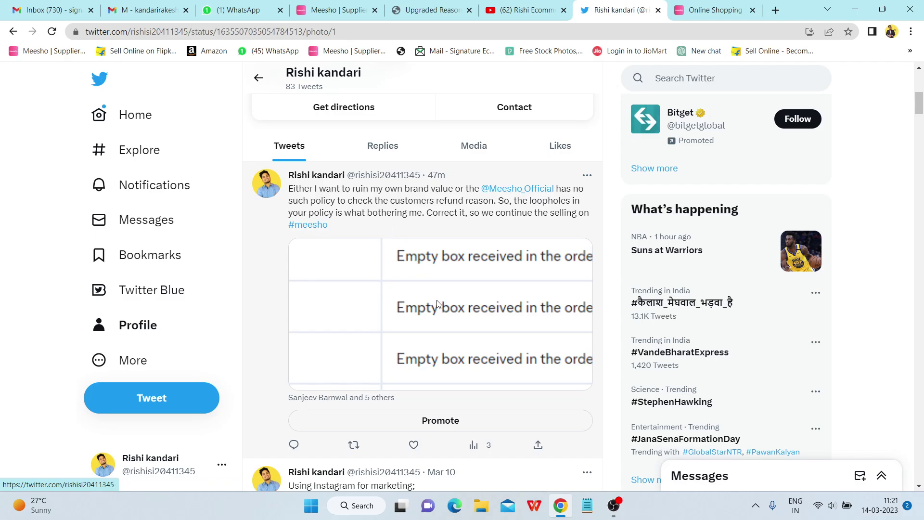
{"action": "left_click", "coordinate": [645, 160]}
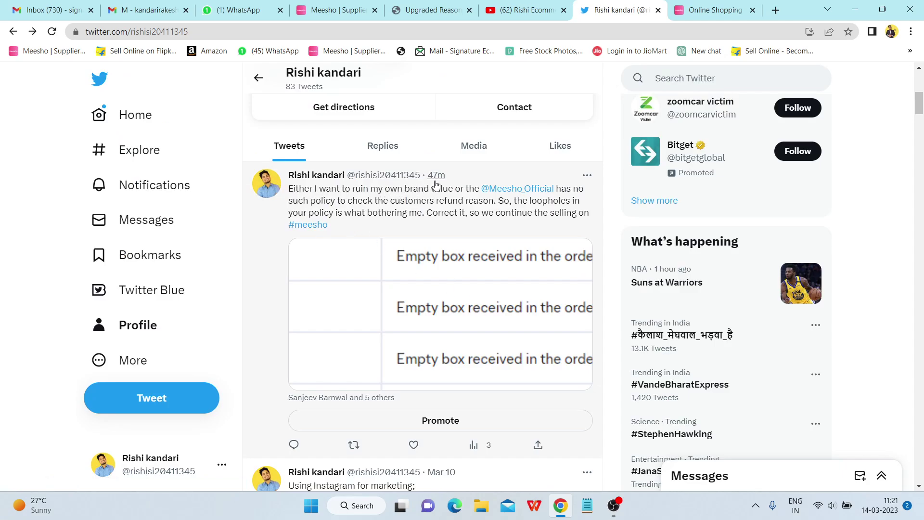
{"action": "scroll", "coordinate": [363, 304], "scroll_direction": "up", "scroll_amount": 3}
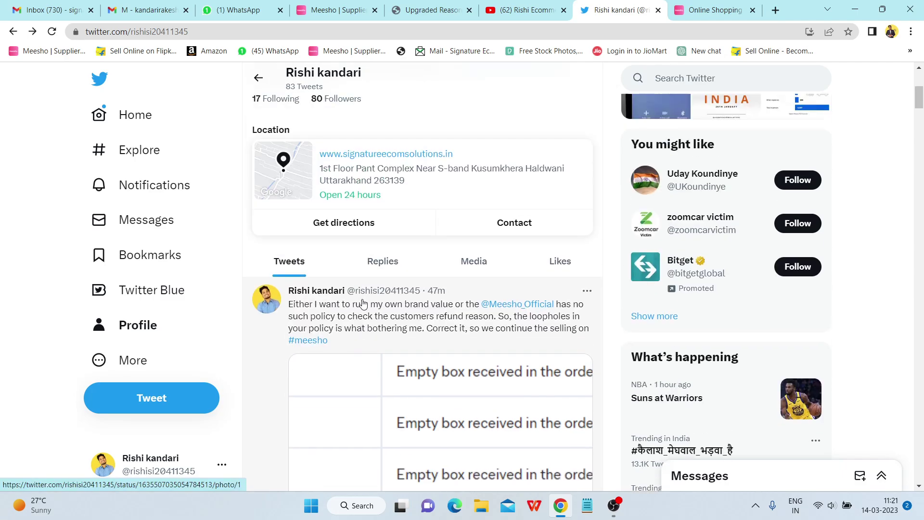
{"action": "scroll", "coordinate": [364, 304], "scroll_direction": "up", "scroll_amount": 1}
{"action": "scroll", "coordinate": [386, 262], "scroll_direction": "up", "scroll_amount": 4}
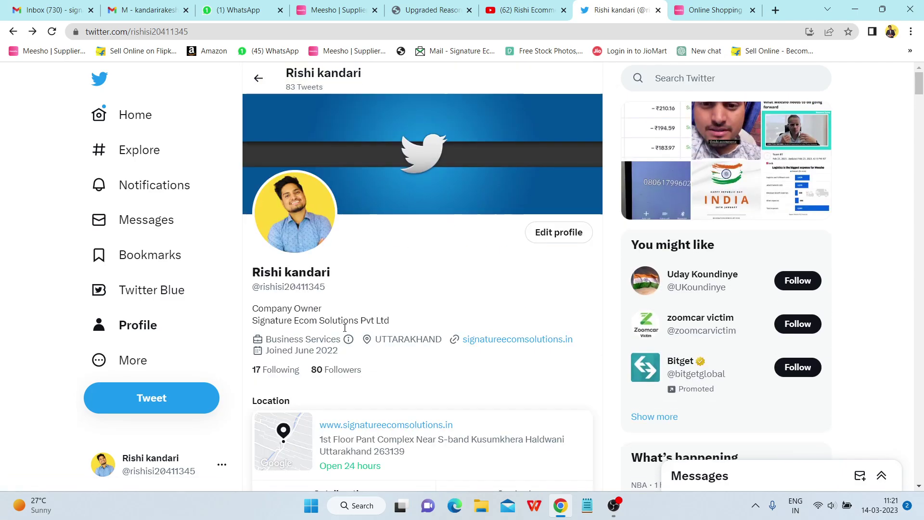
{"action": "scroll", "coordinate": [344, 328], "scroll_direction": "down", "scroll_amount": 8}
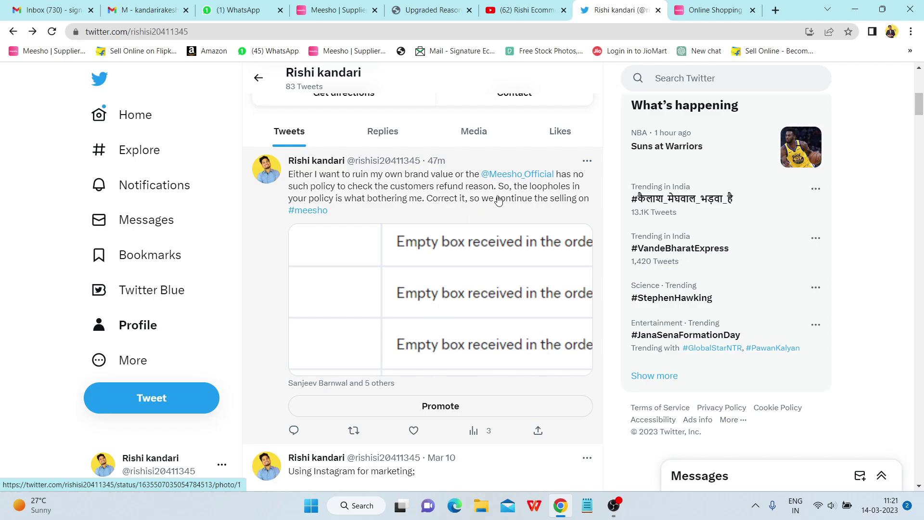
{"action": "mouse_move", "coordinate": [533, 181]}
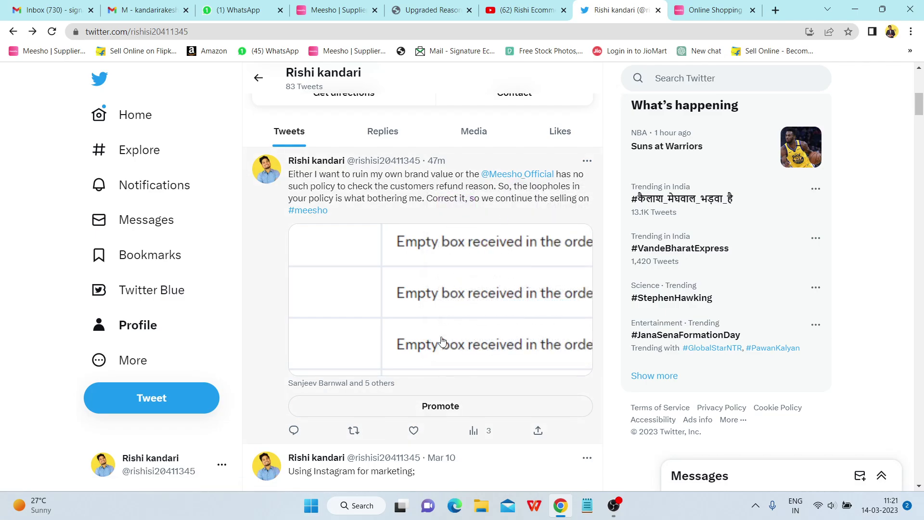
Step: Open the list of accounts tagged in the Meesho tweet's photo, look through it and close it
{"action": "scroll", "coordinate": [487, 293], "scroll_direction": "down", "scroll_amount": 2}
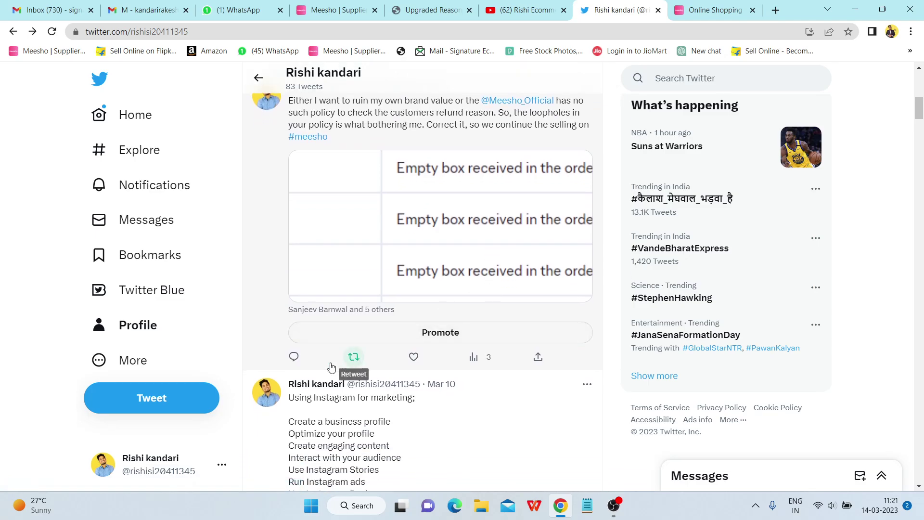
{"action": "scroll", "coordinate": [484, 293], "scroll_direction": "up", "scroll_amount": 1}
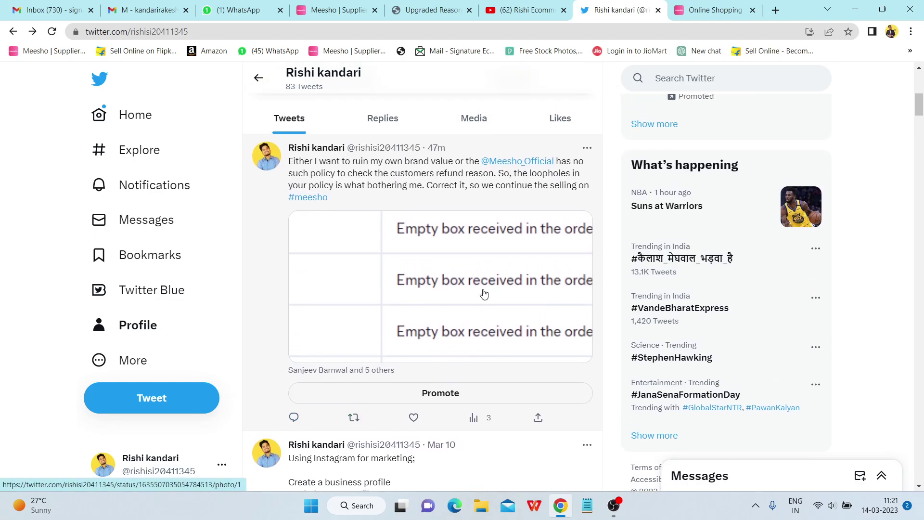
{"action": "scroll", "coordinate": [483, 293], "scroll_direction": "up", "scroll_amount": 1}
{"action": "scroll", "coordinate": [335, 353], "scroll_direction": "down", "scroll_amount": 1}
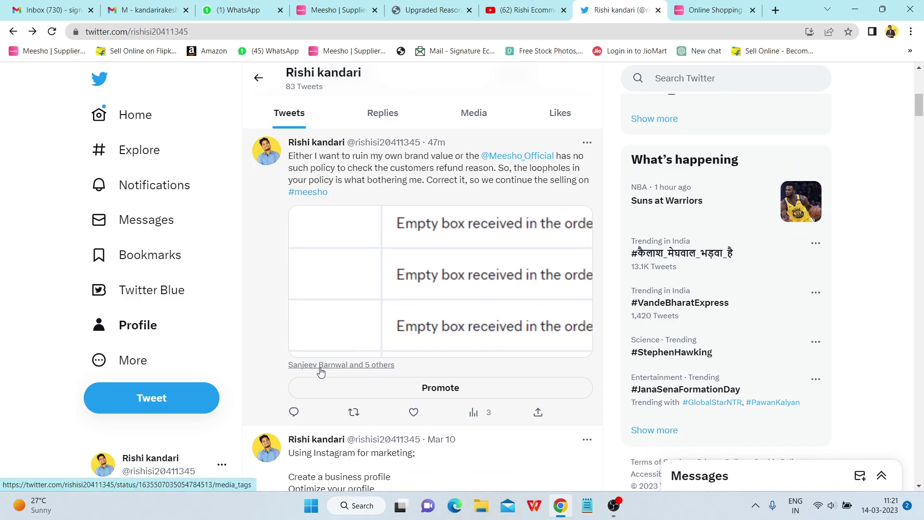
{"action": "left_click", "coordinate": [326, 366]}
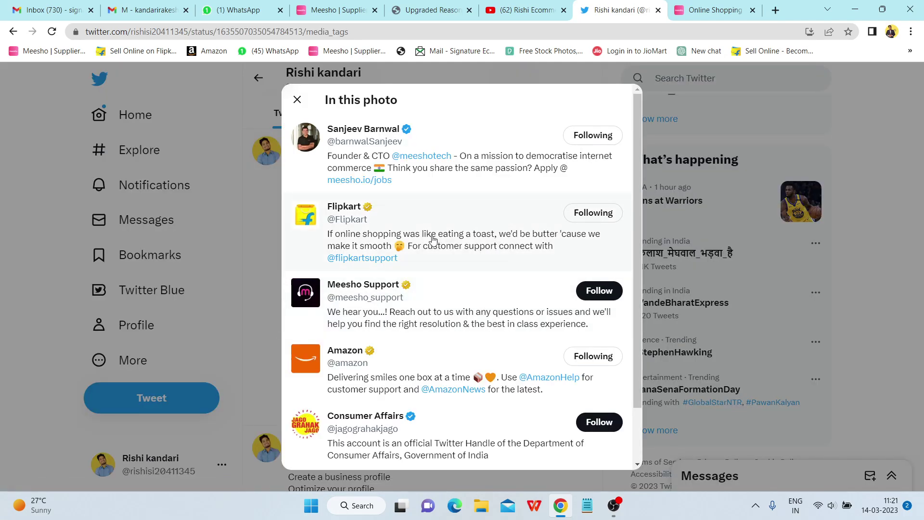
{"action": "scroll", "coordinate": [426, 243], "scroll_direction": "down", "scroll_amount": 1}
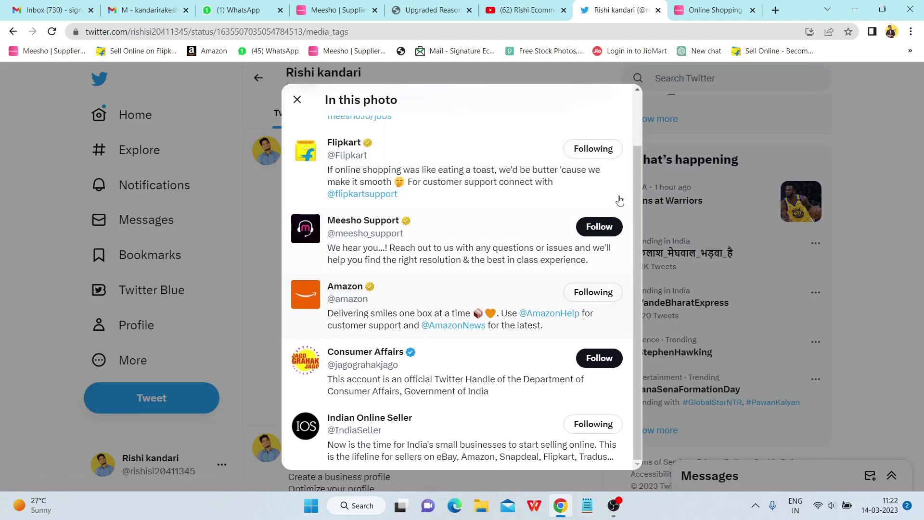
{"action": "left_click", "coordinate": [863, 121]}
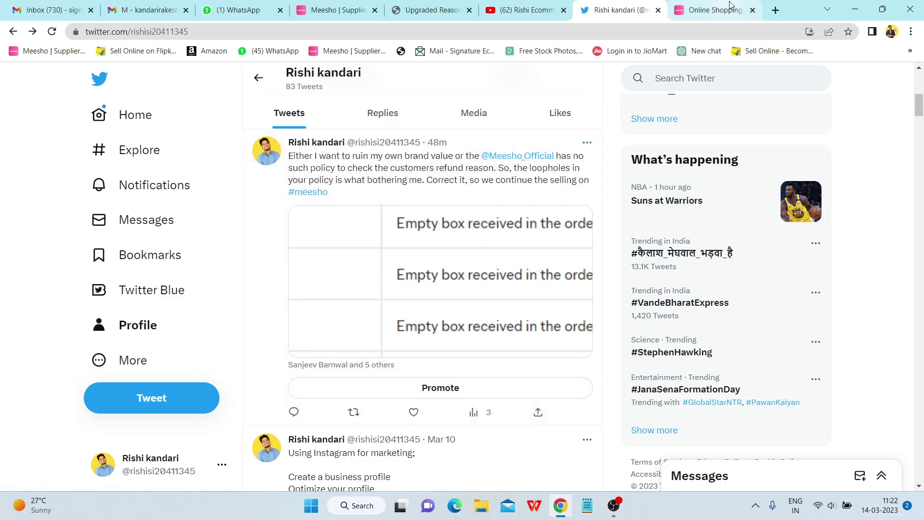
Step: Open a new browser tab, then return to the Twitter profile and review the Meesho tweet with its empty box screenshot
{"action": "left_click", "coordinate": [777, 11]}
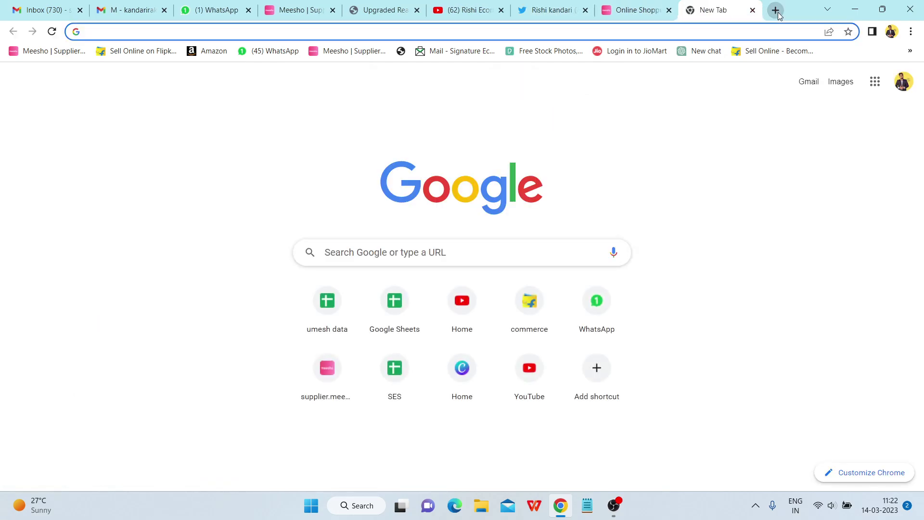
{"action": "left_click", "coordinate": [554, 17]}
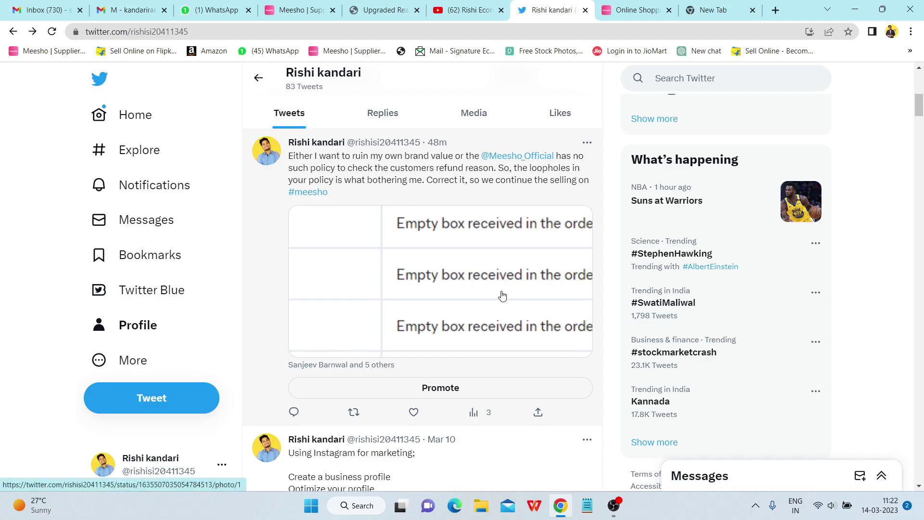
{"action": "scroll", "coordinate": [502, 296], "scroll_direction": "down", "scroll_amount": 4}
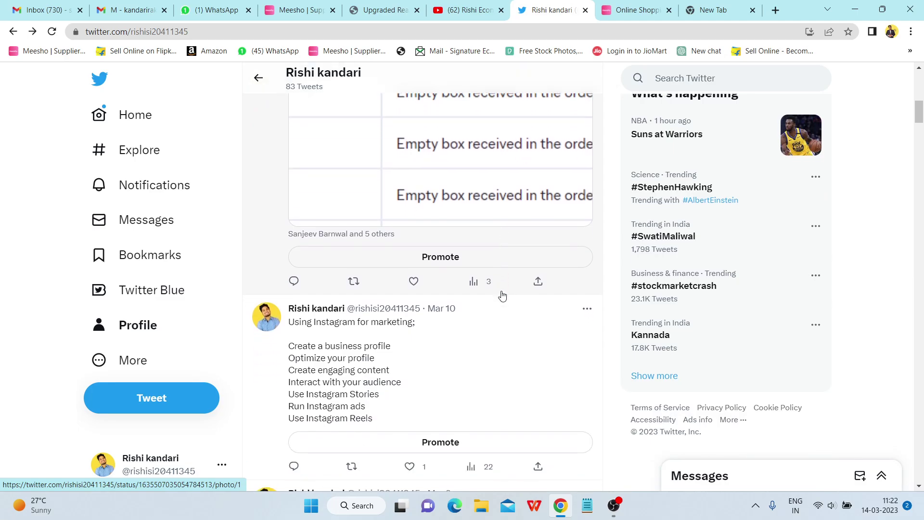
{"action": "scroll", "coordinate": [502, 295], "scroll_direction": "up", "scroll_amount": 5}
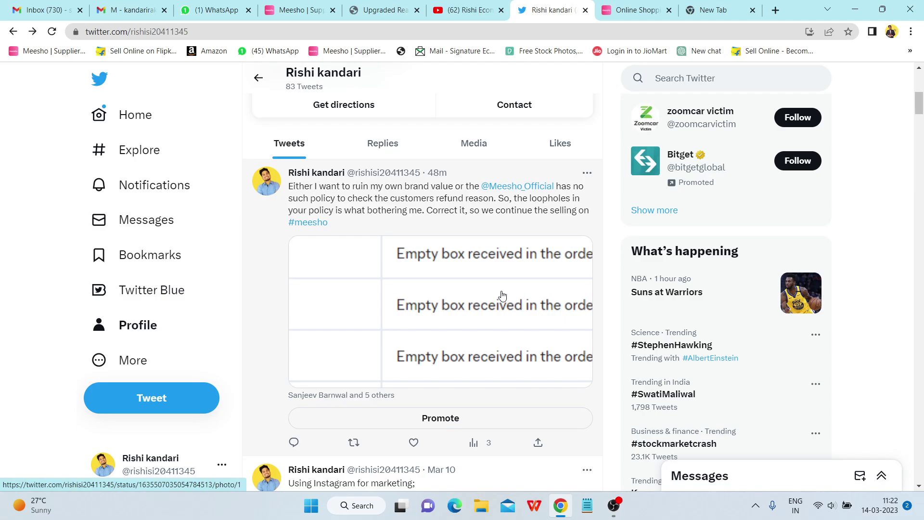
{"action": "scroll", "coordinate": [502, 295], "scroll_direction": "up", "scroll_amount": 2}
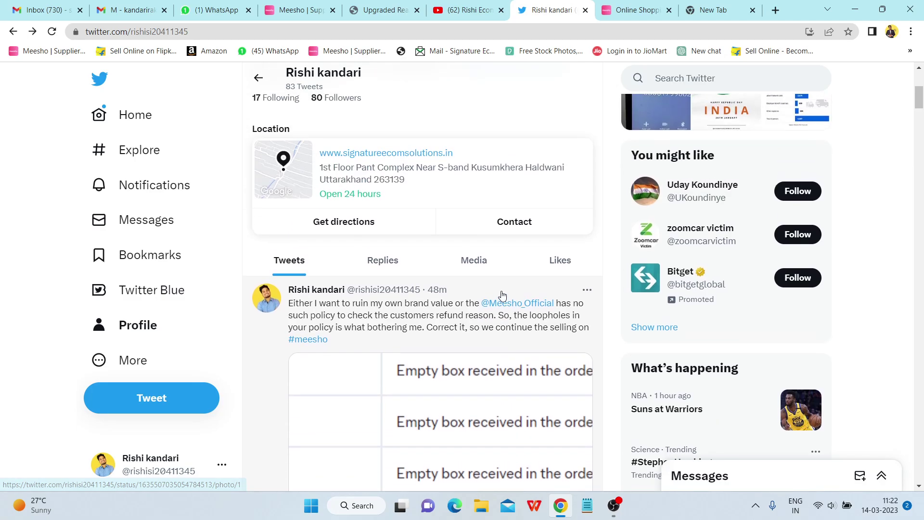
{"action": "scroll", "coordinate": [502, 295], "scroll_direction": "down", "scroll_amount": 3}
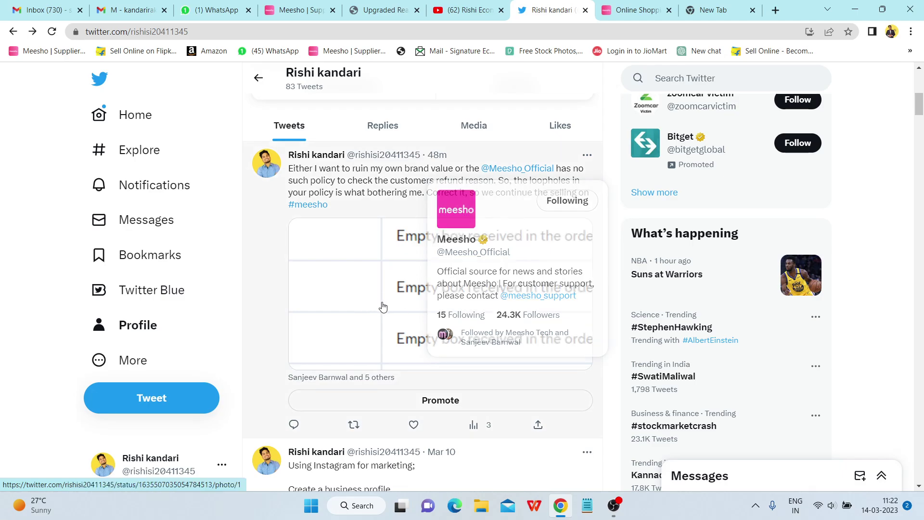
{"action": "scroll", "coordinate": [396, 311], "scroll_direction": "up", "scroll_amount": 5}
{"action": "scroll", "coordinate": [396, 310], "scroll_direction": "down", "scroll_amount": 2}
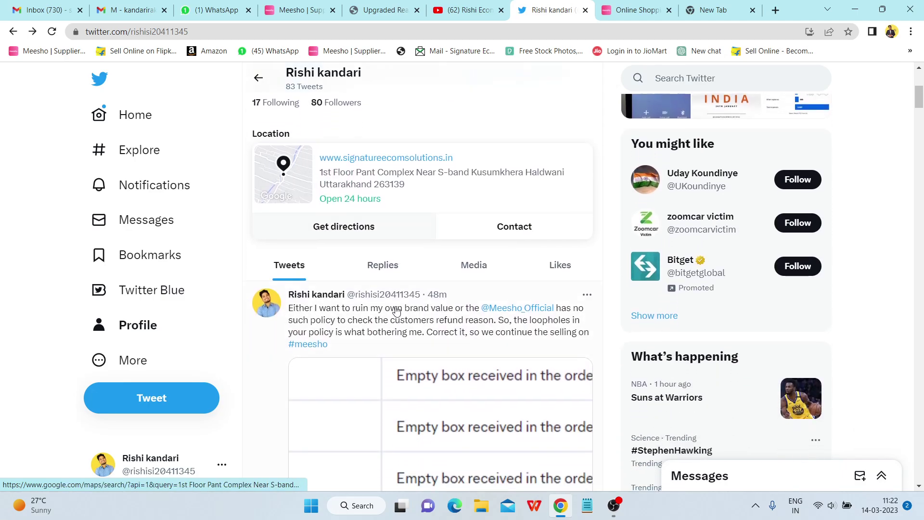
{"action": "scroll", "coordinate": [396, 310], "scroll_direction": "down", "scroll_amount": 2}
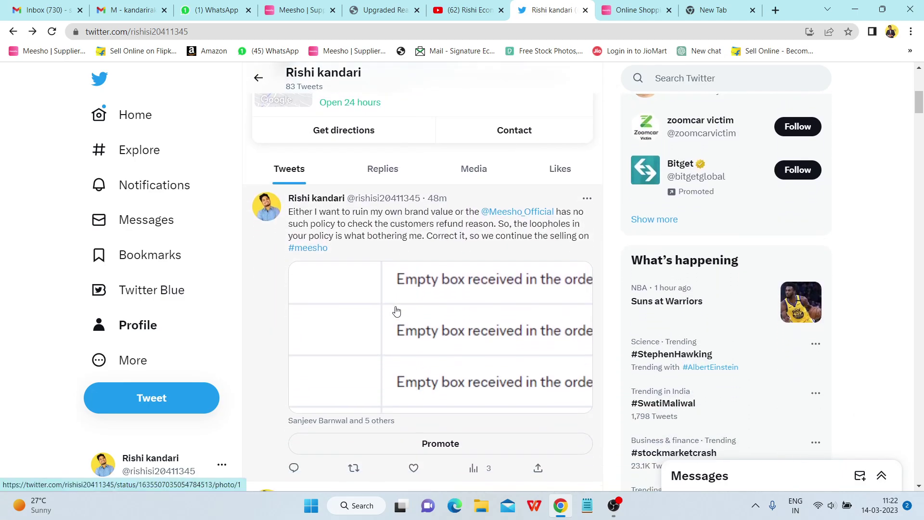
Step: Look over the Twitter profile's header once more and return to the tweet about Meesho's refund policy
{"action": "scroll", "coordinate": [396, 310], "scroll_direction": "up", "scroll_amount": 7}
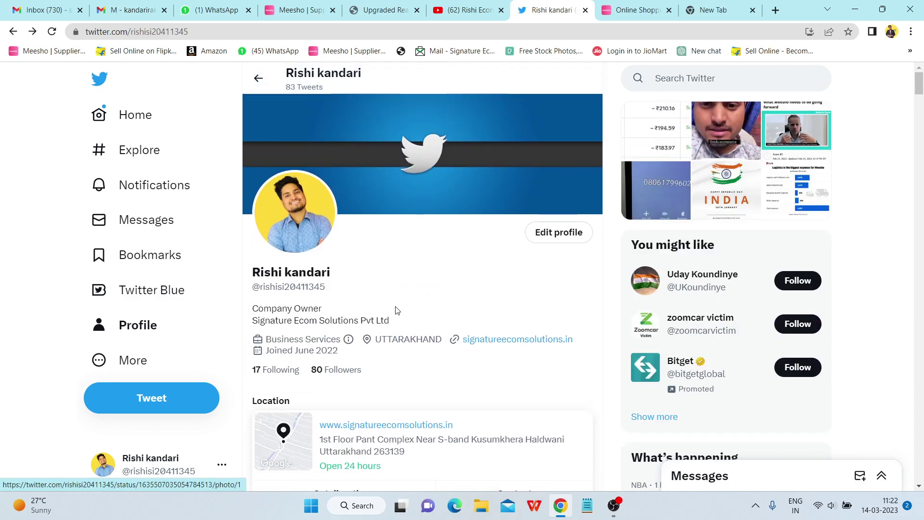
{"action": "scroll", "coordinate": [396, 311], "scroll_direction": "down", "scroll_amount": 7}
{"action": "scroll", "coordinate": [396, 311], "scroll_direction": "down", "scroll_amount": 2}
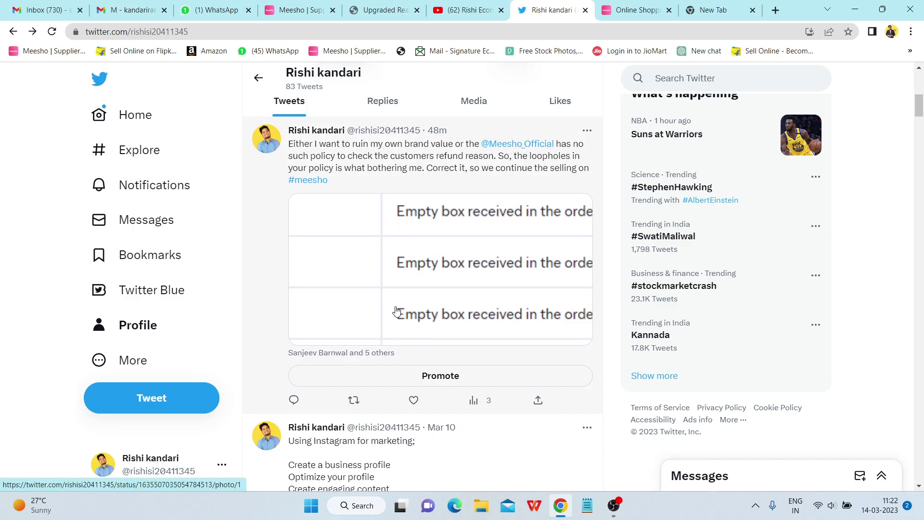
Step: Switch to the Meesho supplier panel, clear the row selection and review the first page of the Compensation & Recoveries table
{"action": "left_click", "coordinate": [304, 5]}
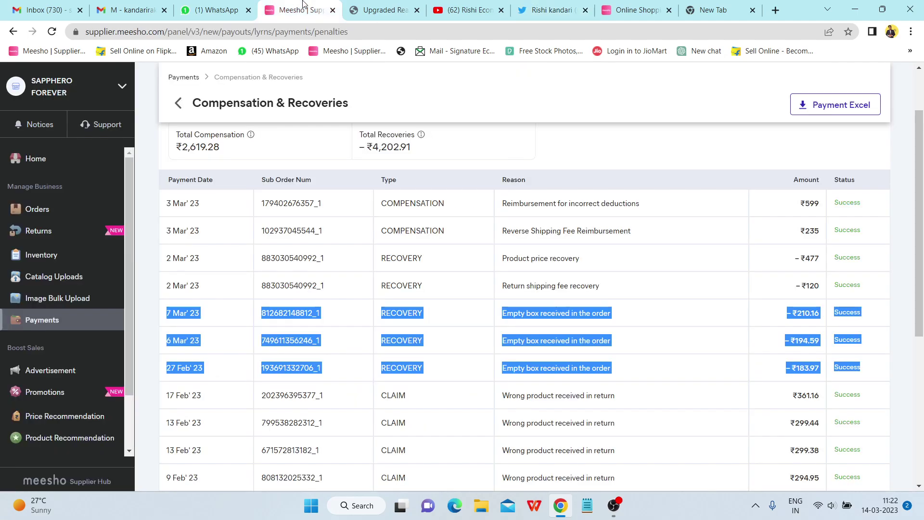
{"action": "left_click", "coordinate": [614, 340]}
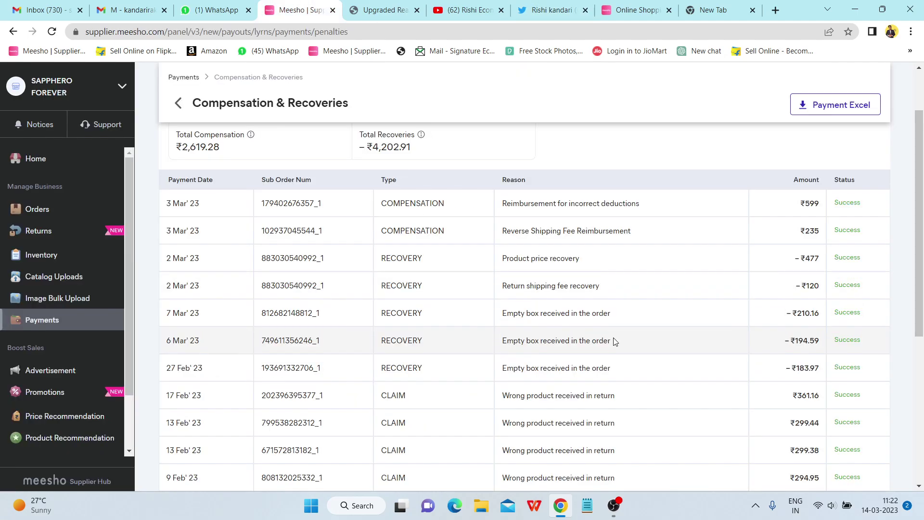
{"action": "scroll", "coordinate": [614, 341], "scroll_direction": "down", "scroll_amount": 1}
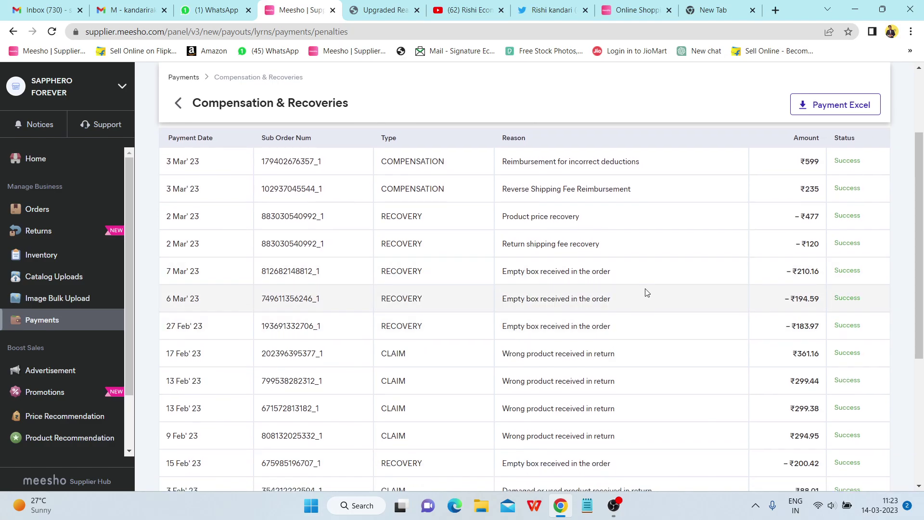
{"action": "scroll", "coordinate": [646, 293], "scroll_direction": "down", "scroll_amount": 1}
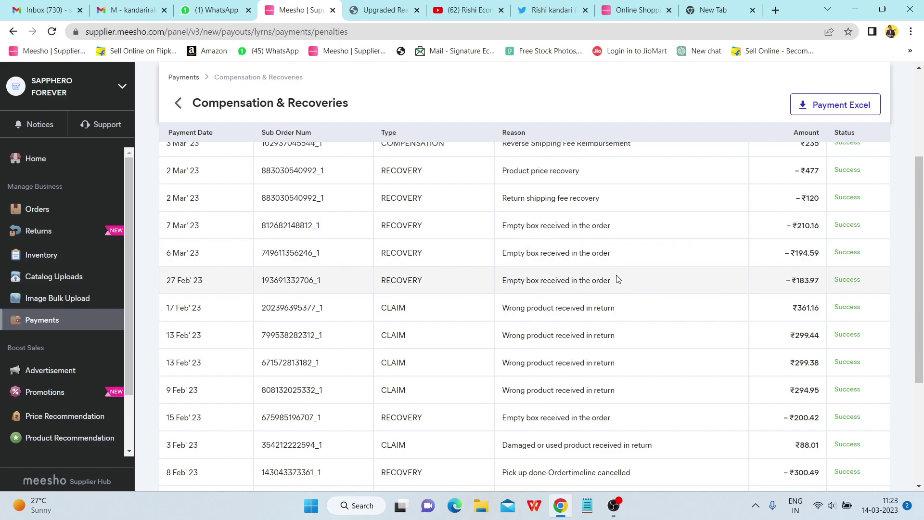
{"action": "scroll", "coordinate": [618, 279], "scroll_direction": "down", "scroll_amount": 4}
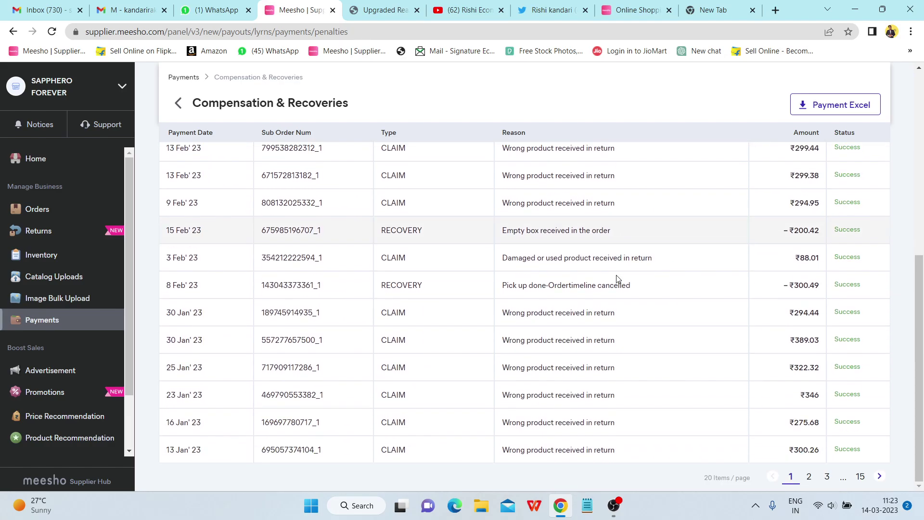
{"action": "scroll", "coordinate": [618, 280], "scroll_direction": "up", "scroll_amount": 8}
{"action": "scroll", "coordinate": [617, 276], "scroll_direction": "down", "scroll_amount": 5}
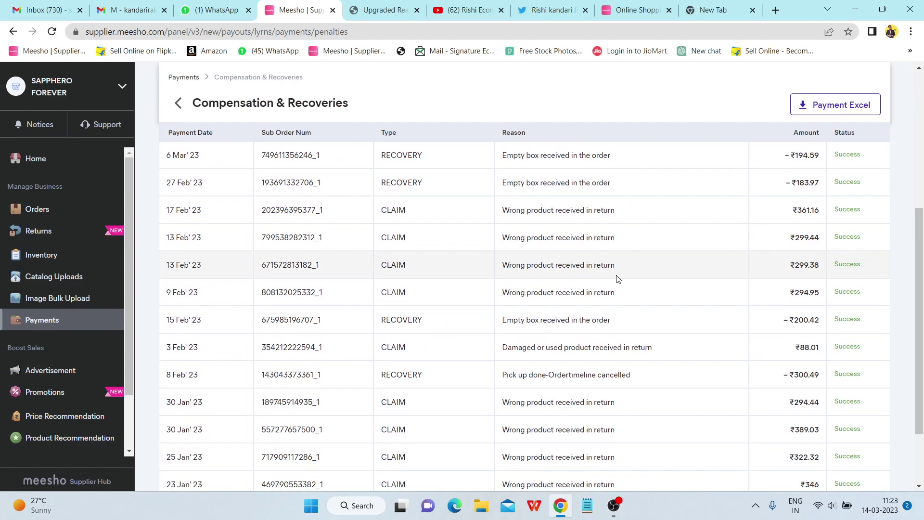
{"action": "scroll", "coordinate": [618, 279], "scroll_direction": "up", "scroll_amount": 5}
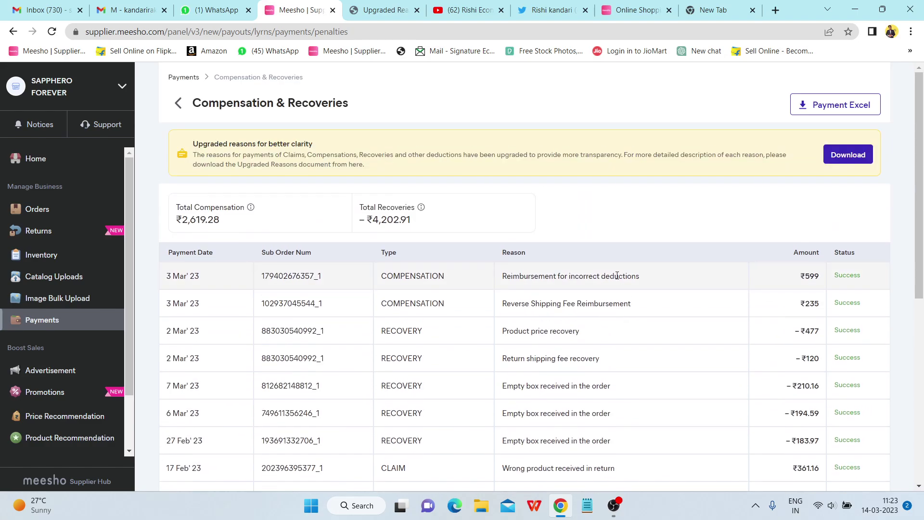
{"action": "scroll", "coordinate": [617, 276], "scroll_direction": "down", "scroll_amount": 3}
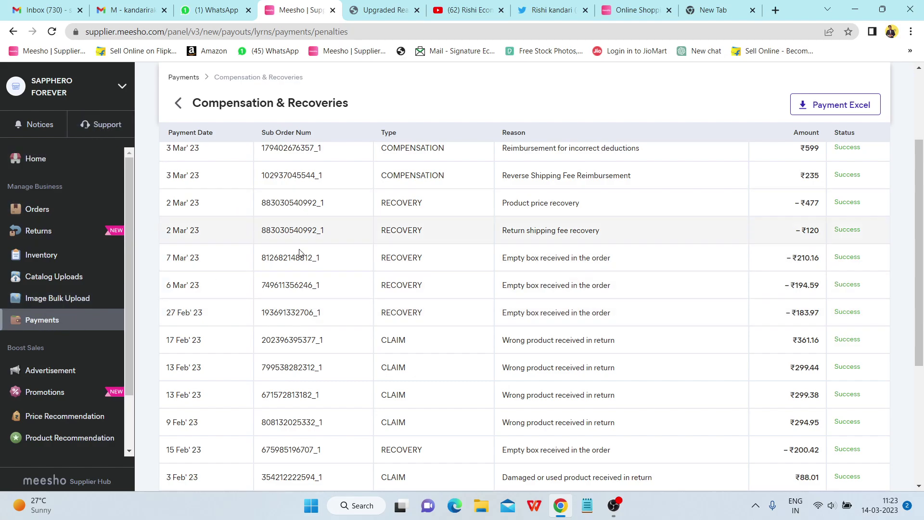
Step: Highlight one by one the sub order numbers of the 7 Mar, 6 Mar and 27 Feb empty box recoveries
{"action": "left_click_drag", "start_coordinate": [262, 257], "coordinate": [324, 260]}
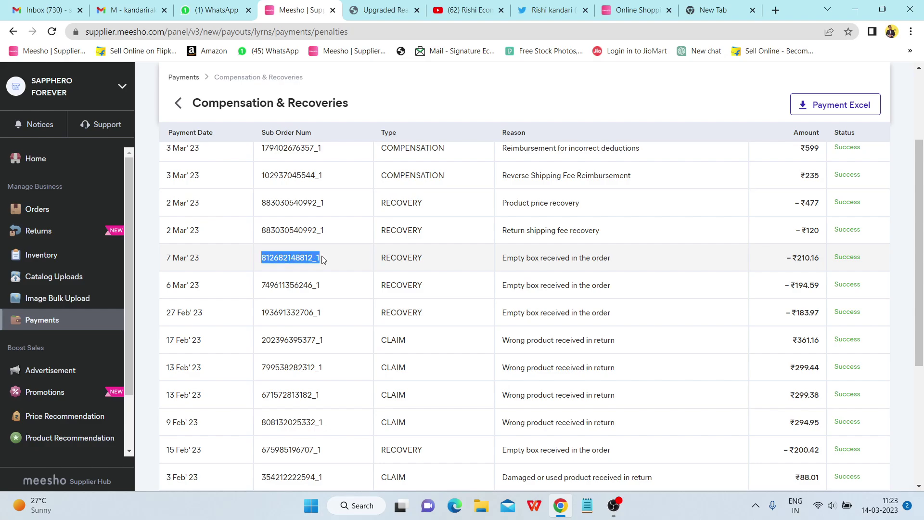
{"action": "left_click_drag", "start_coordinate": [262, 285], "coordinate": [340, 288]}
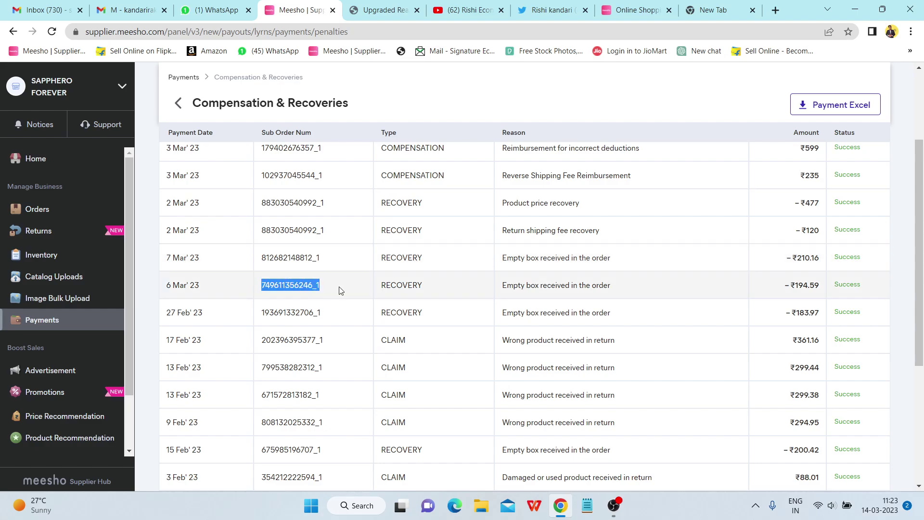
{"action": "left_click", "coordinate": [261, 315]}
{"action": "left_click_drag", "start_coordinate": [261, 316], "coordinate": [335, 319]}
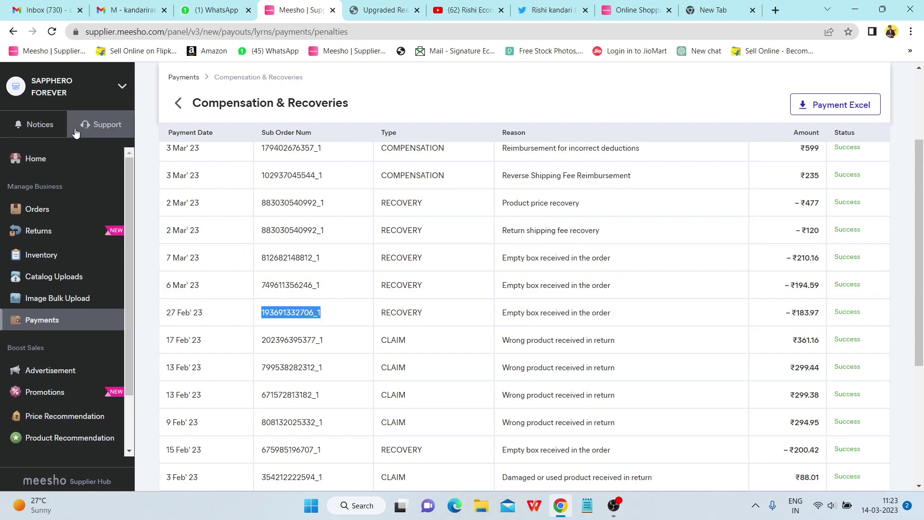
Step: Open a new support ticket for the Payments issue "I want to know about the deduction for my order"
{"action": "left_click", "coordinate": [102, 125]}
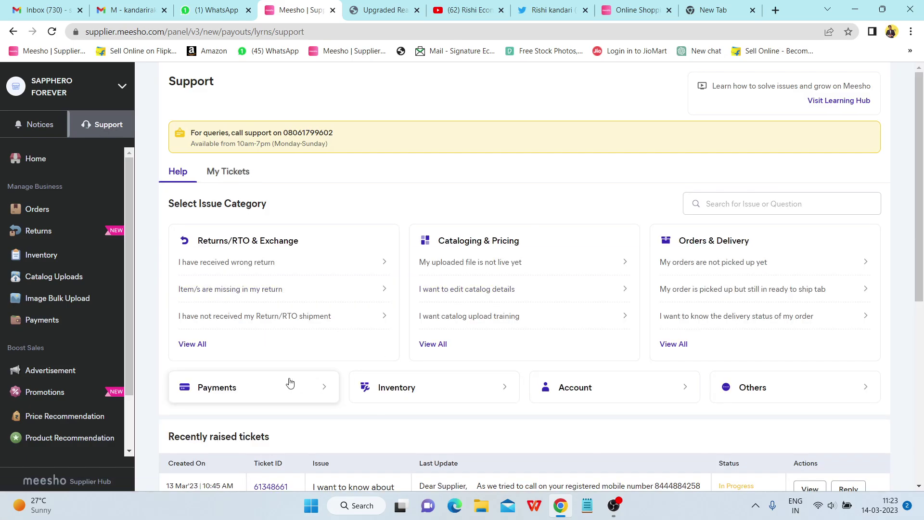
{"action": "left_click", "coordinate": [290, 381]}
{"action": "scroll", "coordinate": [317, 384], "scroll_direction": "down", "scroll_amount": 10}
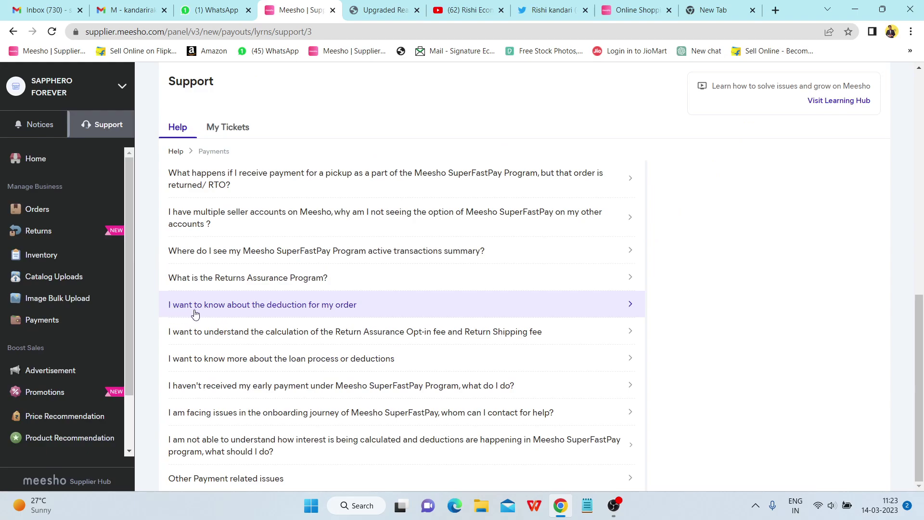
{"action": "left_click", "coordinate": [277, 309]}
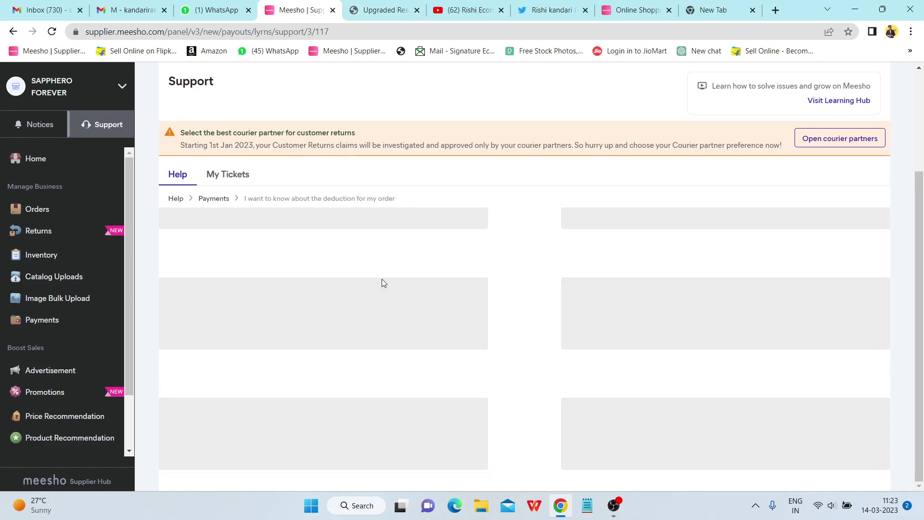
{"action": "left_click", "coordinate": [383, 10]}
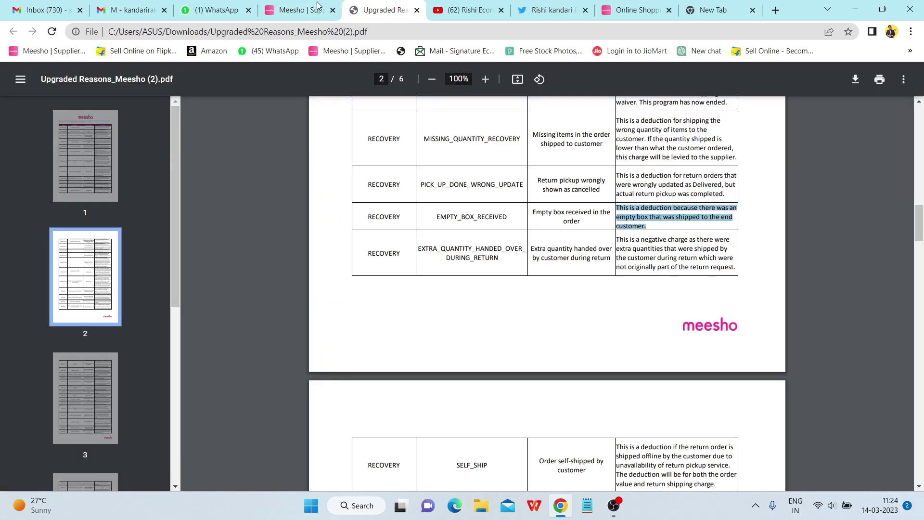
{"action": "left_click", "coordinate": [317, 5]}
{"action": "left_click", "coordinate": [291, 399]}
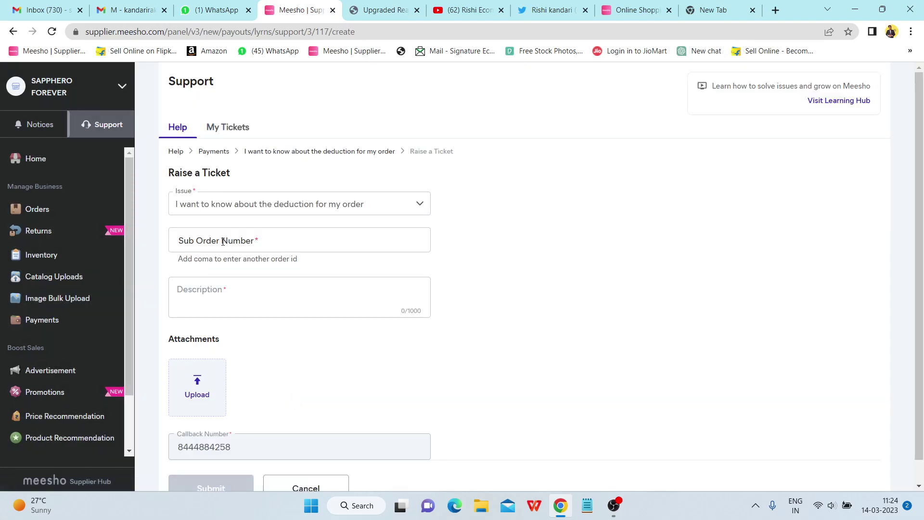
Step: Look through the Raise a Ticket form's Sub Order Number, Description and Attachments fields, leaving them empty
{"action": "left_click", "coordinate": [223, 241]}
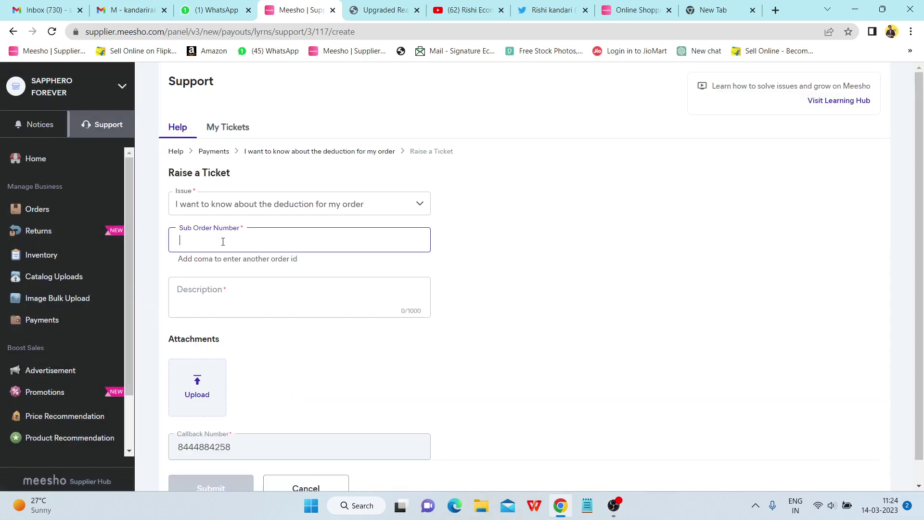
{"action": "left_click", "coordinate": [241, 304]}
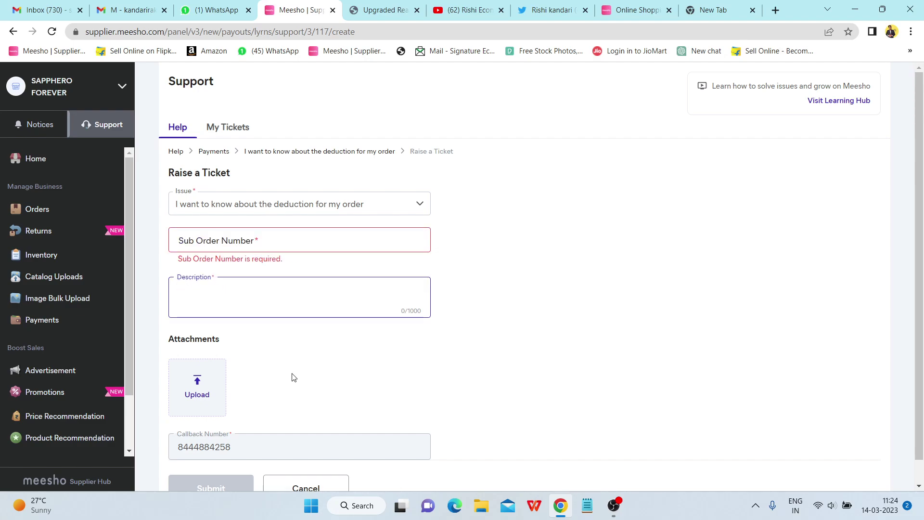
{"action": "scroll", "coordinate": [293, 377], "scroll_direction": "down", "scroll_amount": 1}
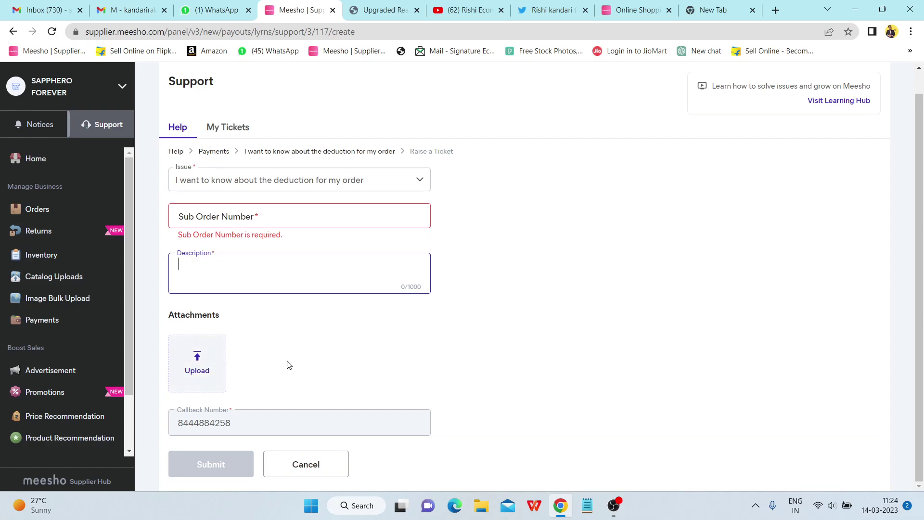
{"action": "scroll", "coordinate": [289, 364], "scroll_direction": "up", "scroll_amount": 1}
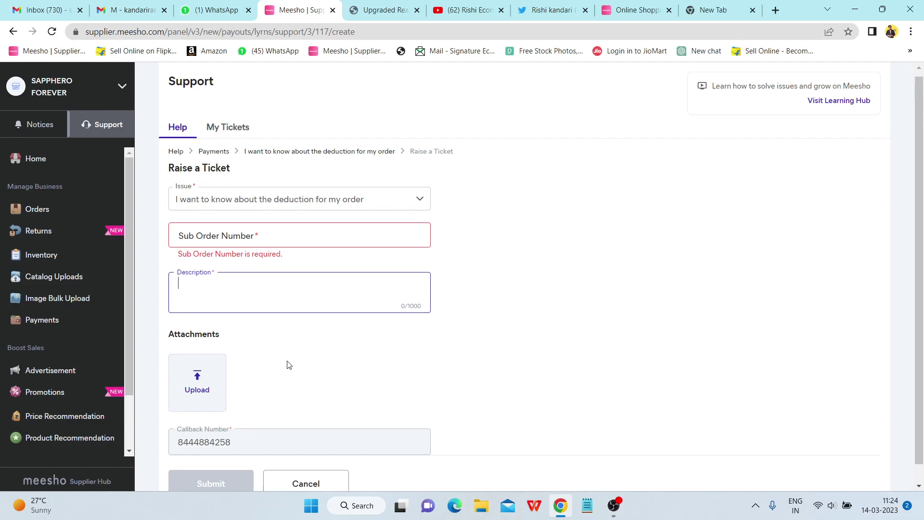
{"action": "scroll", "coordinate": [289, 365], "scroll_direction": "down", "scroll_amount": 1}
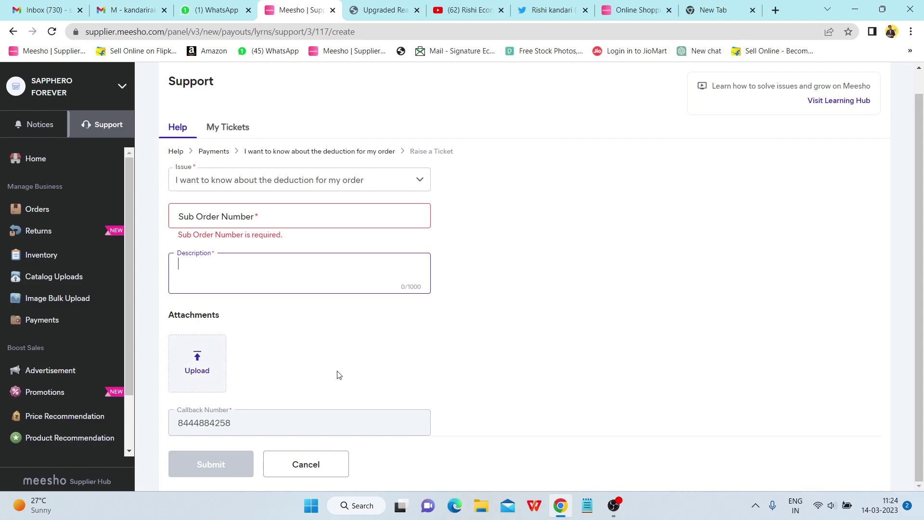
{"action": "scroll", "coordinate": [339, 375], "scroll_direction": "up", "scroll_amount": 1}
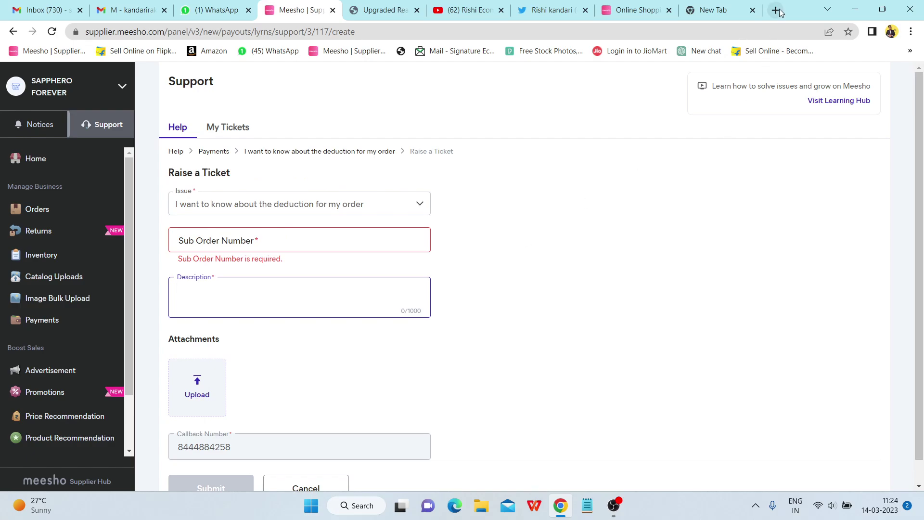
Step: Search Google for "copress video" in the empty browser tab
{"action": "left_click", "coordinate": [721, 11]}
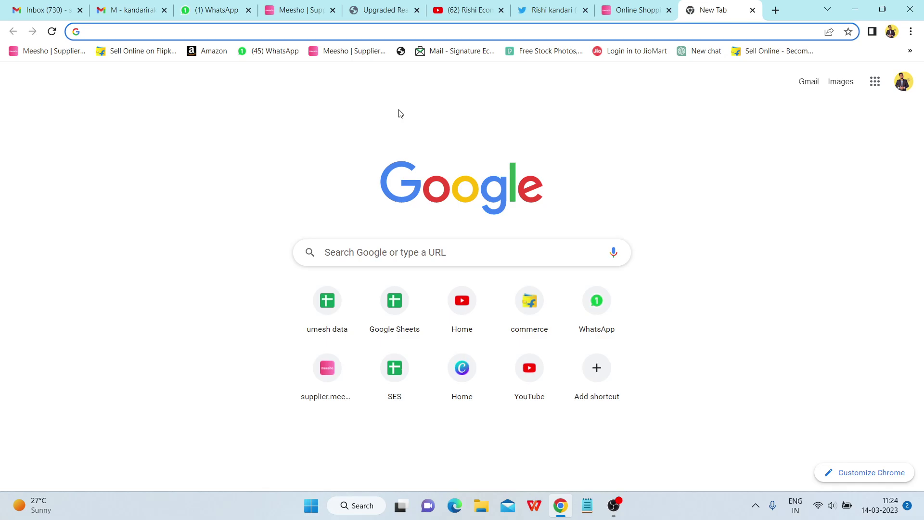
{"action": "type", "text": "cop"}
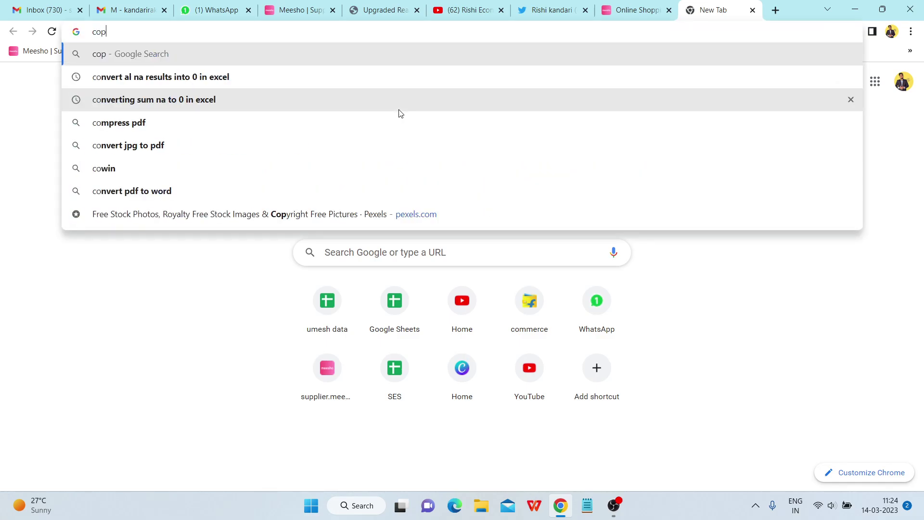
{"action": "type", "text": "ress video"}
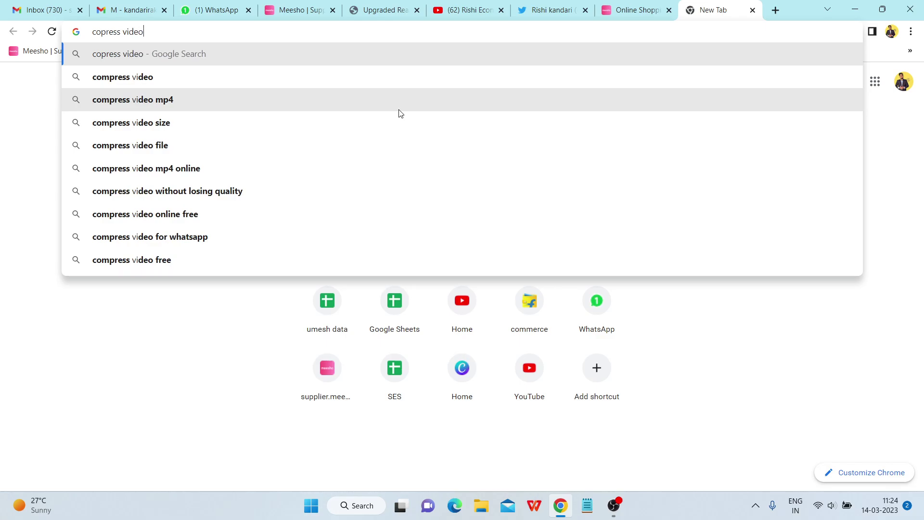
{"action": "key", "text": "Return"}
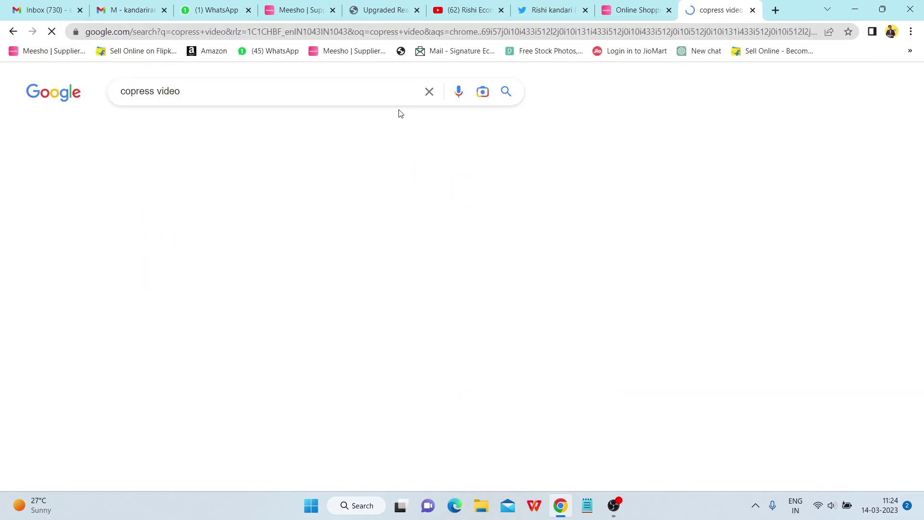
Step: Open the compress2go.com video compressor from the search results and look over its file upload and file size settings
{"action": "scroll", "coordinate": [284, 298], "scroll_direction": "down", "scroll_amount": 2}
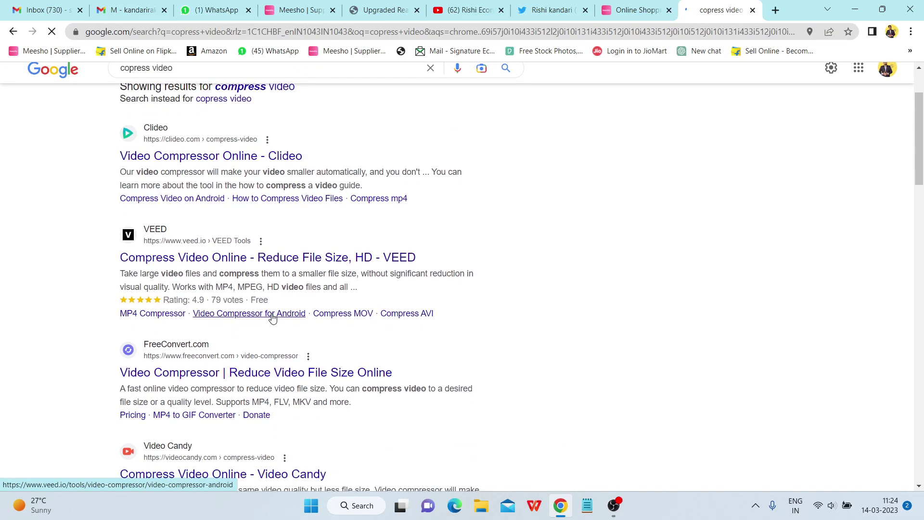
{"action": "scroll", "coordinate": [272, 318], "scroll_direction": "down", "scroll_amount": 4}
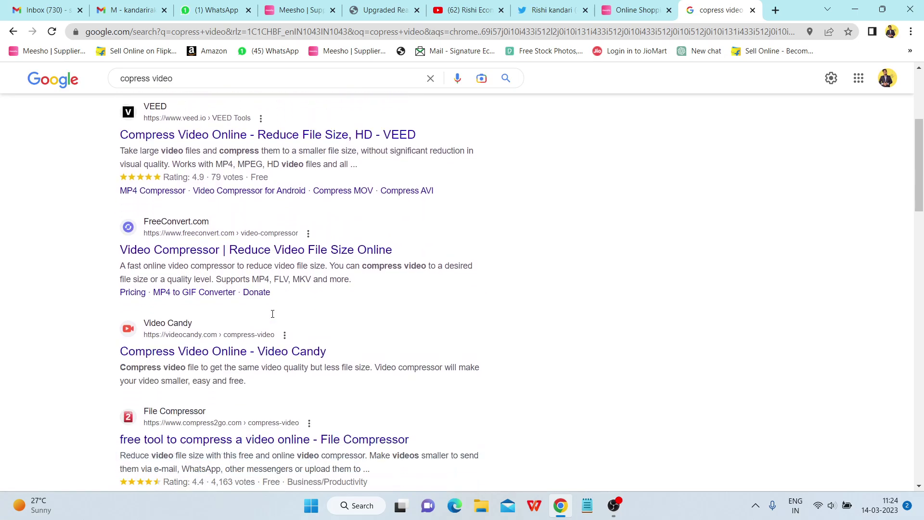
{"action": "scroll", "coordinate": [273, 315], "scroll_direction": "down", "scroll_amount": 8}
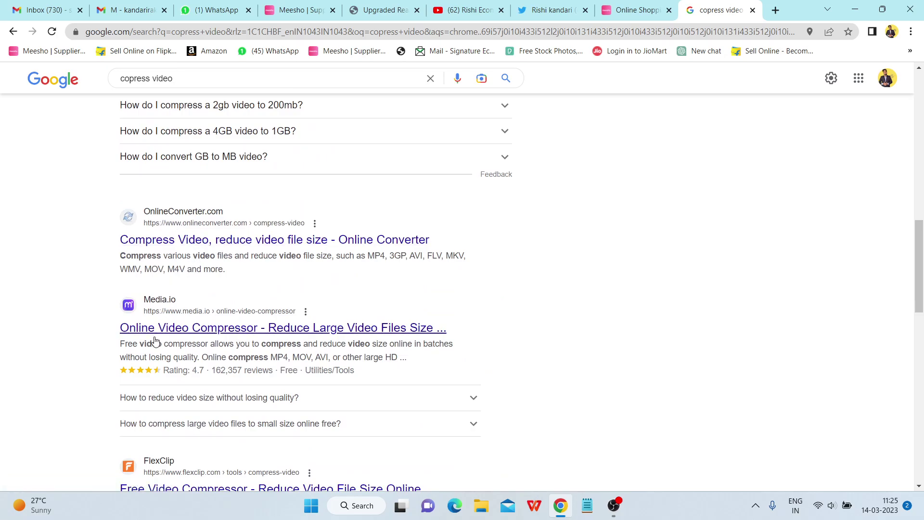
{"action": "scroll", "coordinate": [243, 299], "scroll_direction": "up", "scroll_amount": 6}
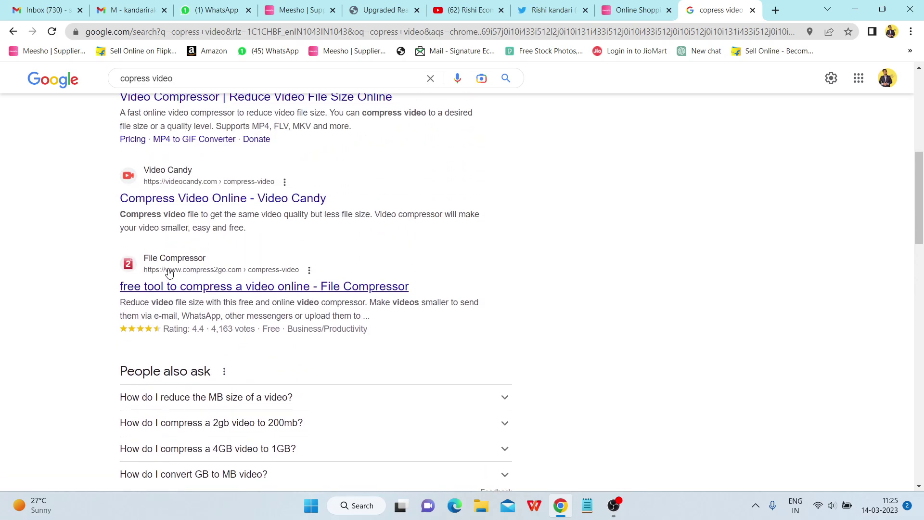
{"action": "left_click", "coordinate": [201, 289]}
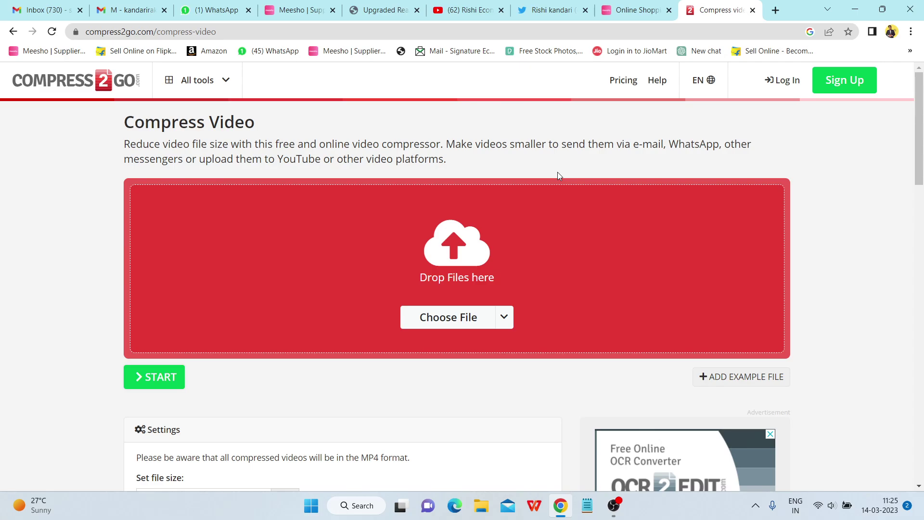
{"action": "scroll", "coordinate": [471, 356], "scroll_direction": "down", "scroll_amount": 4}
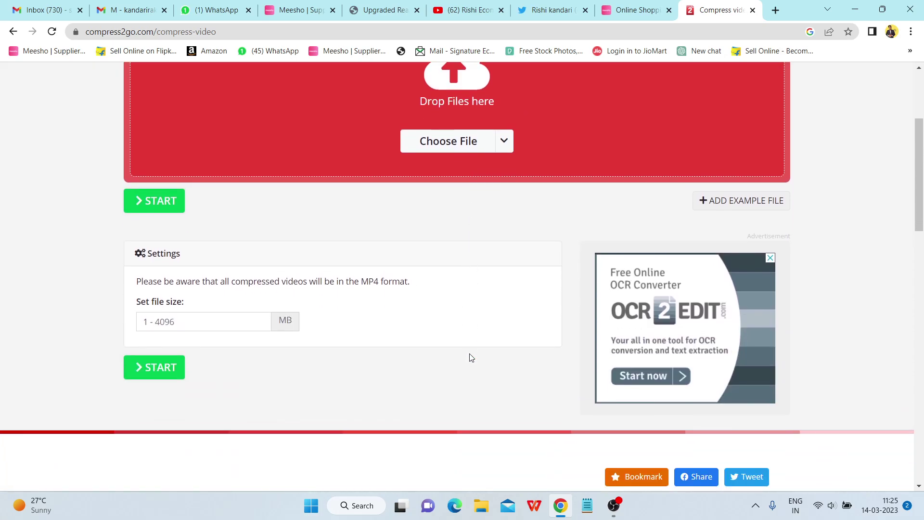
{"action": "scroll", "coordinate": [471, 358], "scroll_direction": "up", "scroll_amount": 4}
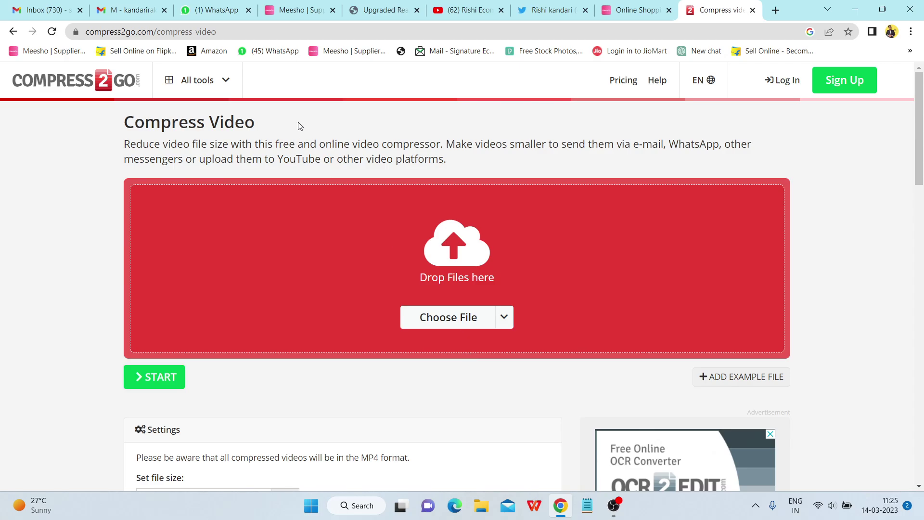
Step: Review the Raise a Ticket form down to its Submit option, checking the Compress Video page before returning to the form
{"action": "left_click", "coordinate": [306, 9]}
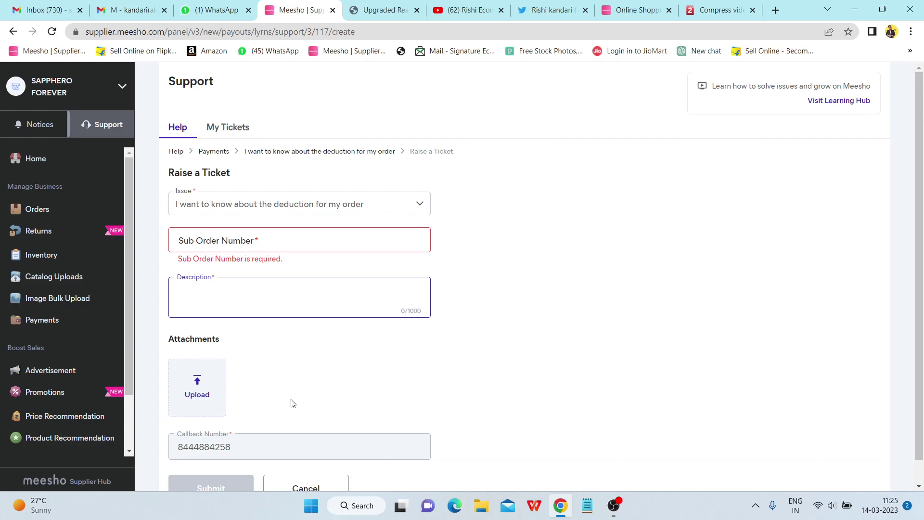
{"action": "scroll", "coordinate": [293, 404], "scroll_direction": "down", "scroll_amount": 1}
{"action": "scroll", "coordinate": [412, 376], "scroll_direction": "up", "scroll_amount": 1}
{"action": "scroll", "coordinate": [526, 281], "scroll_direction": "down", "scroll_amount": 1}
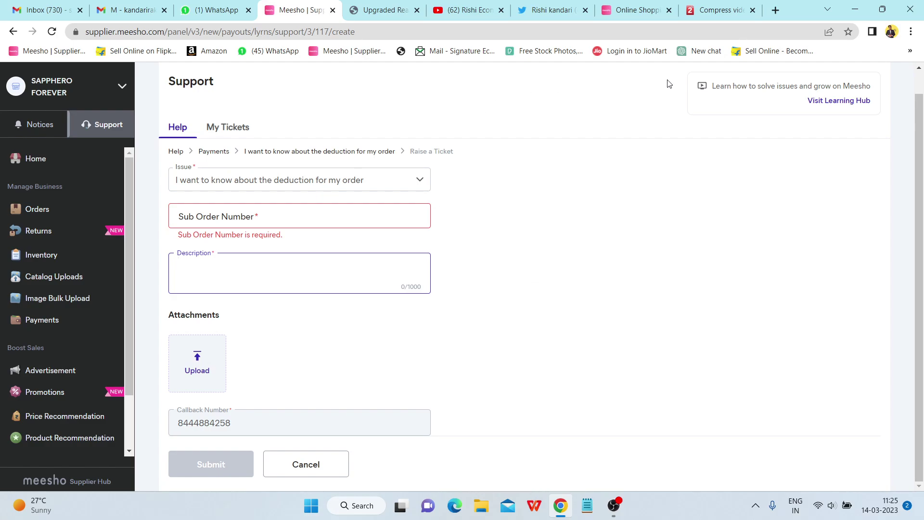
{"action": "left_click", "coordinate": [721, 14]}
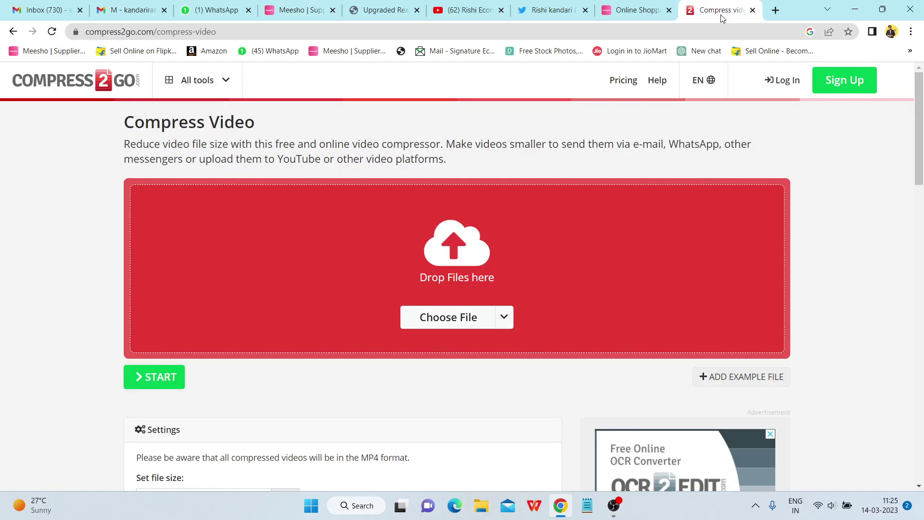
{"action": "left_click", "coordinate": [284, 14]}
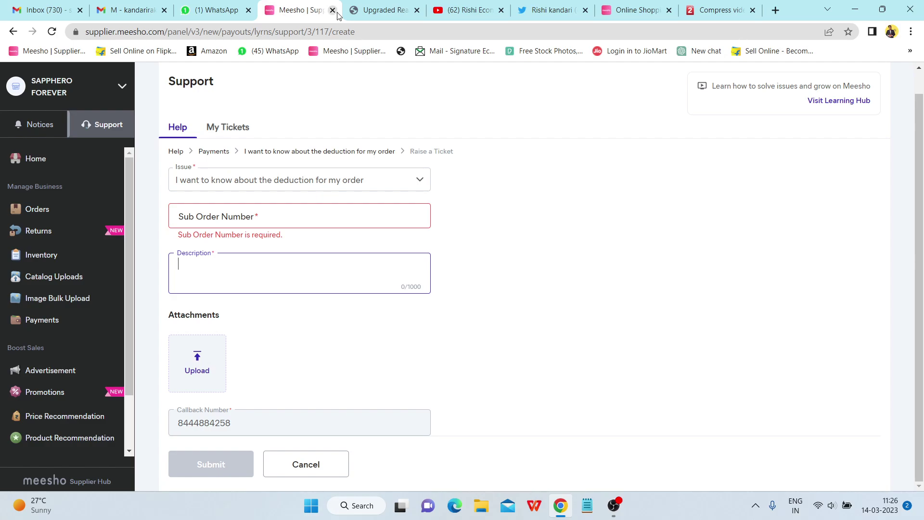
Step: Look through the recovery reasons on page 3 of the Upgraded Reasons PDF, glancing at the Twitter page
{"action": "left_click", "coordinate": [381, 11]}
{"action": "scroll", "coordinate": [544, 342], "scroll_direction": "down", "scroll_amount": 7}
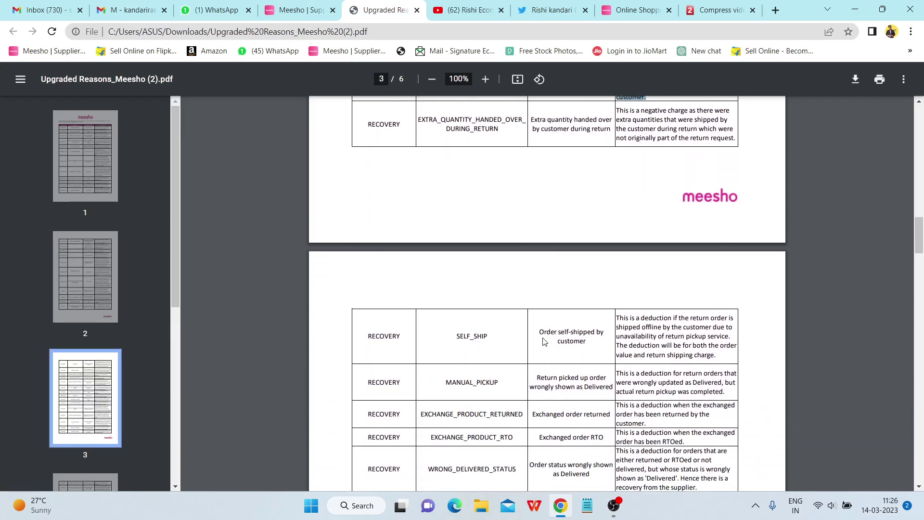
{"action": "scroll", "coordinate": [544, 341], "scroll_direction": "down", "scroll_amount": 3}
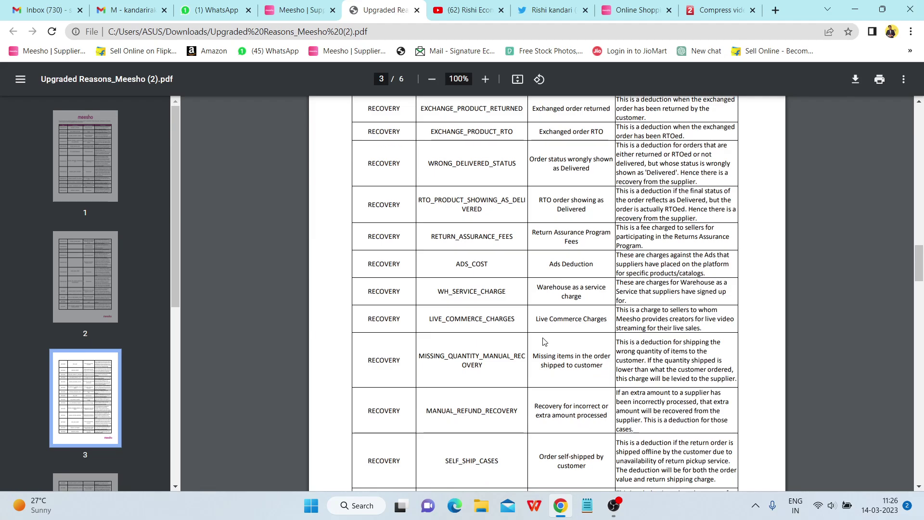
{"action": "left_click", "coordinate": [542, 9]}
{"action": "left_click", "coordinate": [384, 9]}
Step: Return to the Meesho supplier panel and open the Compensation & Recoveries details in Payments
{"action": "left_click", "coordinate": [315, 7]}
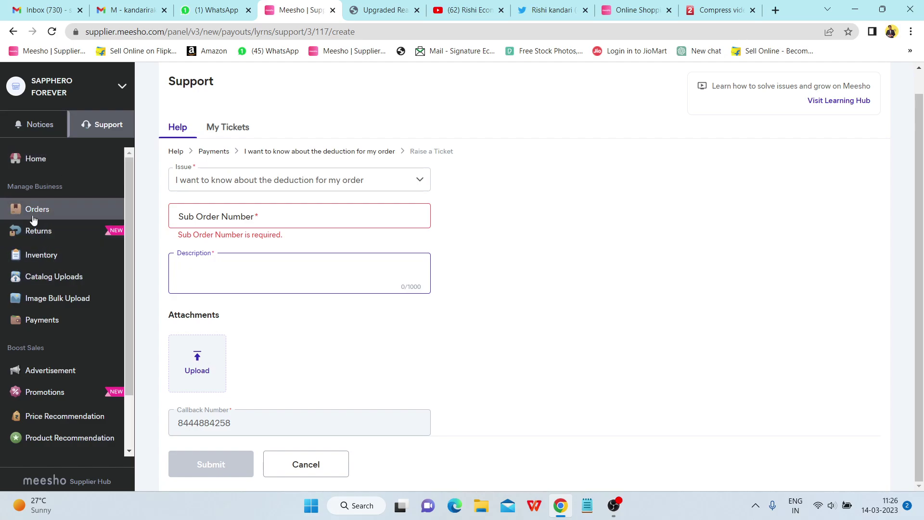
{"action": "left_click", "coordinate": [52, 211]}
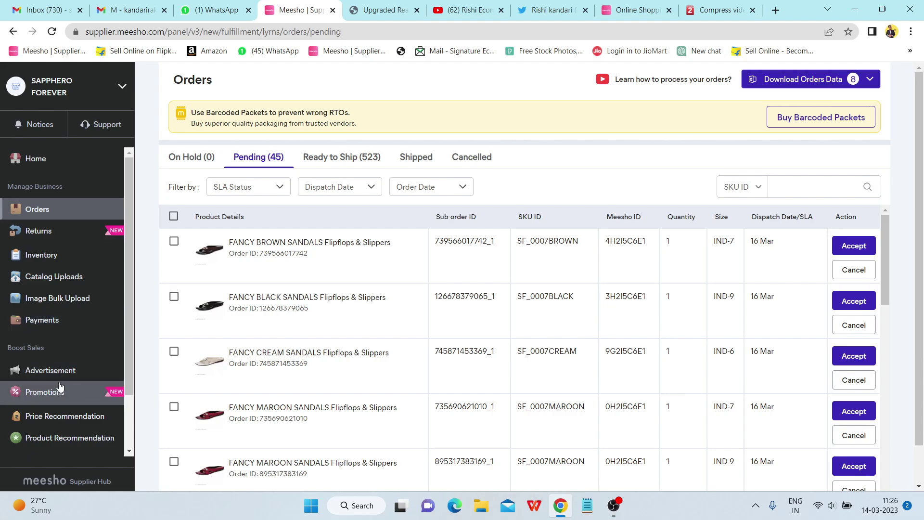
{"action": "left_click", "coordinate": [59, 322]}
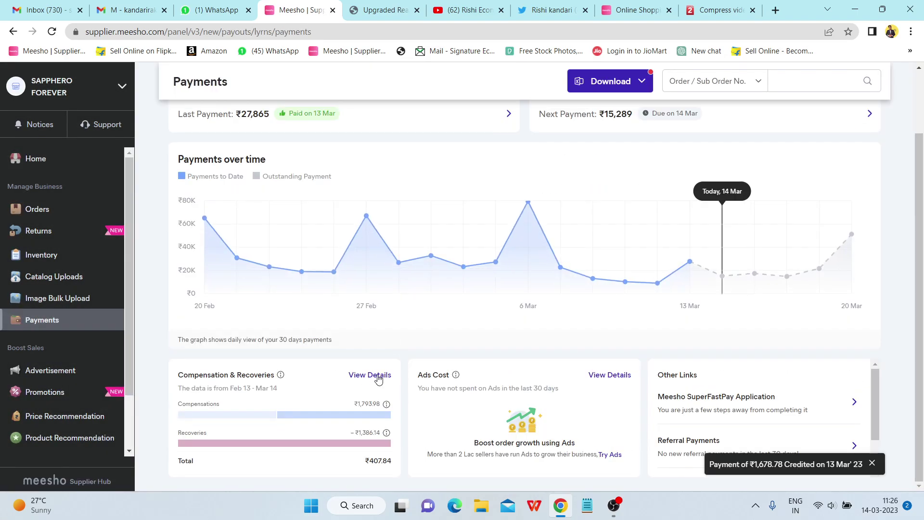
{"action": "left_click", "coordinate": [379, 375]}
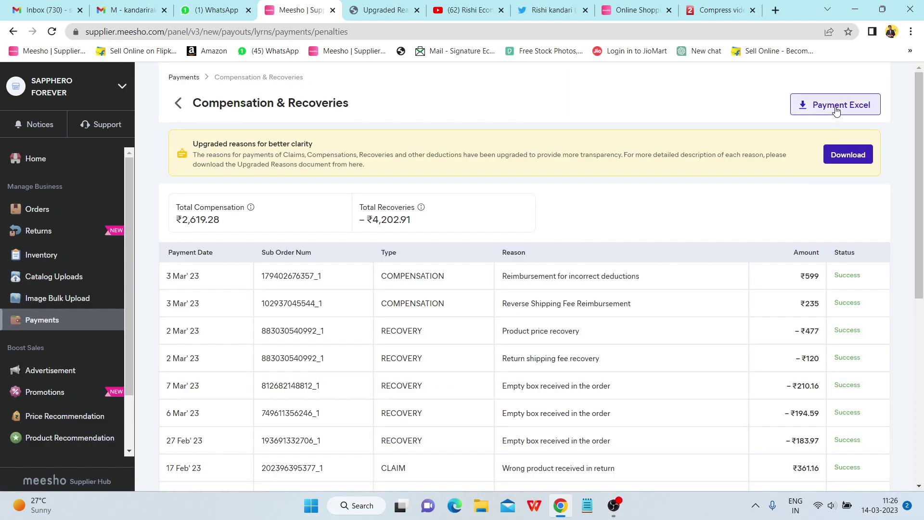
Step: Download the Compensation & Recoveries Excel report for the custom date range 11 Feb 23 to 13 Mar 23
{"action": "left_click", "coordinate": [835, 107]}
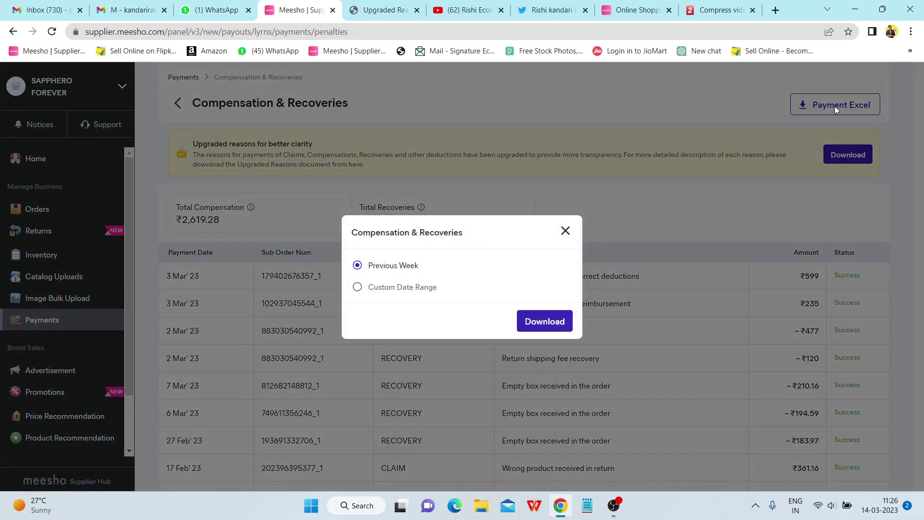
{"action": "left_click", "coordinate": [415, 290]}
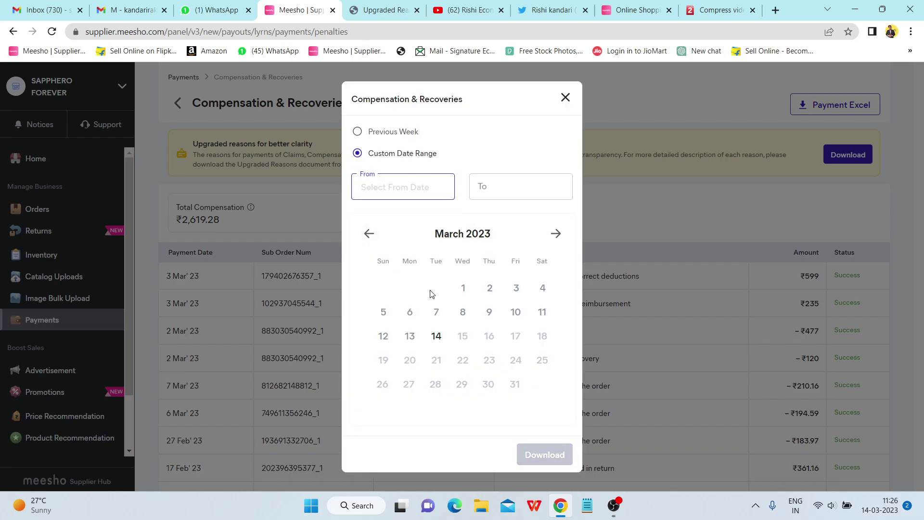
{"action": "left_click", "coordinate": [371, 235]}
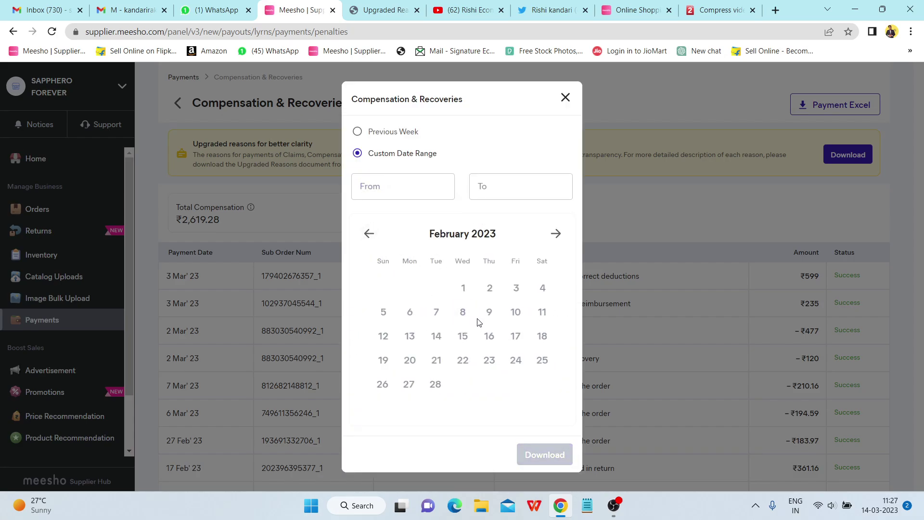
{"action": "left_click", "coordinate": [542, 315]}
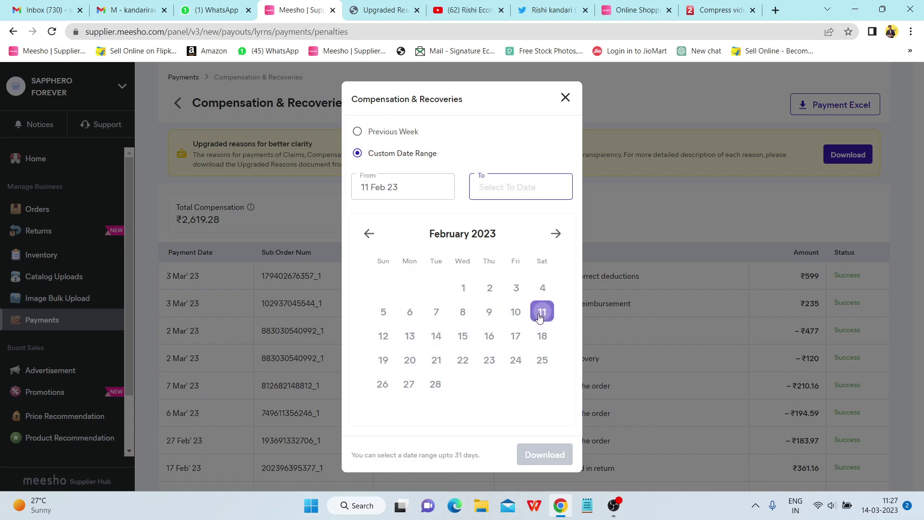
{"action": "left_click", "coordinate": [555, 234]}
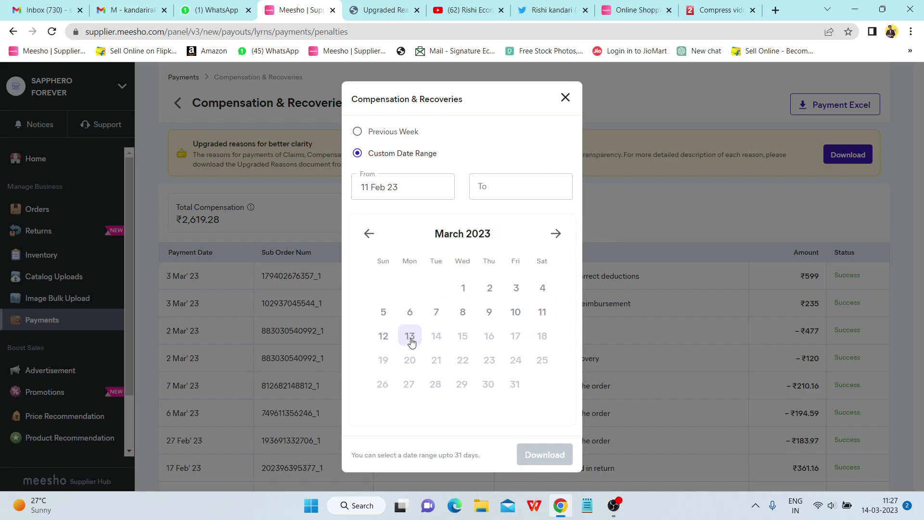
{"action": "left_click", "coordinate": [409, 340]}
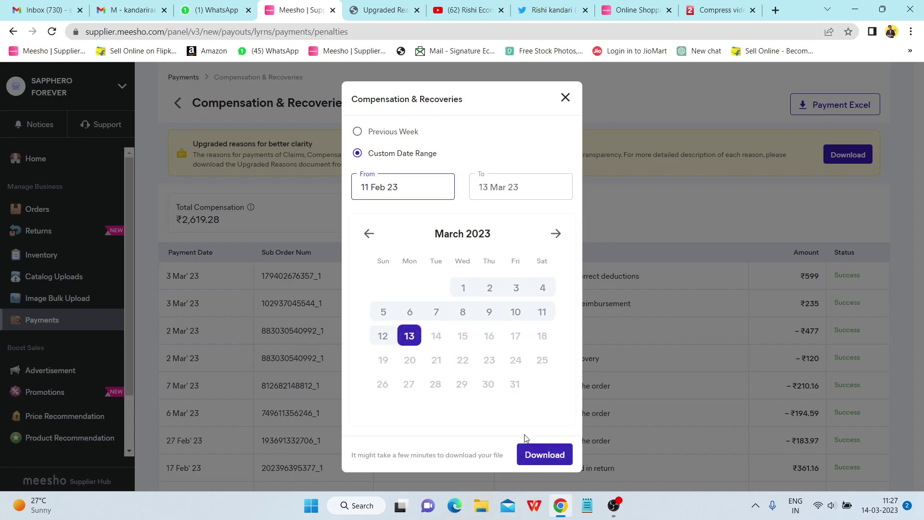
{"action": "left_click", "coordinate": [540, 456]}
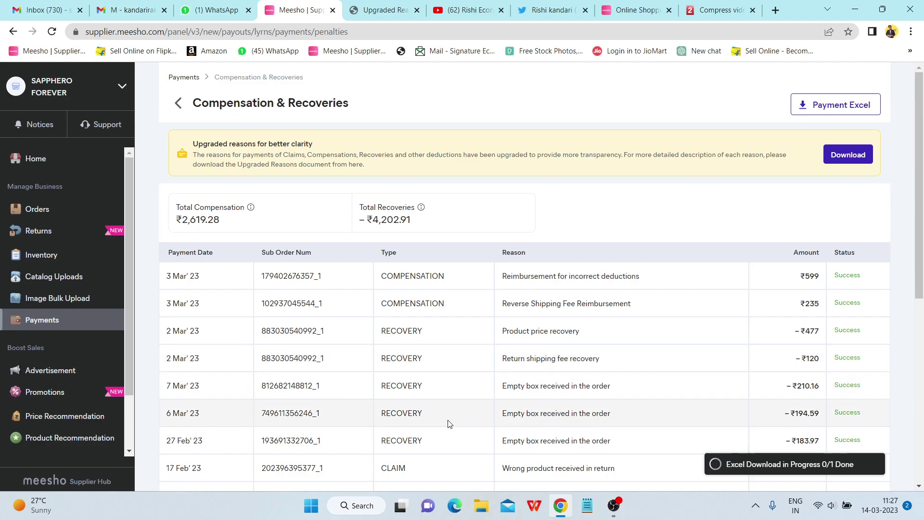
Step: Open the downloaded Excel report in WPS Office and add an AutoFilter to its header row
{"action": "scroll", "coordinate": [448, 421], "scroll_direction": "down", "scroll_amount": 7}
{"action": "scroll", "coordinate": [448, 423], "scroll_direction": "up", "scroll_amount": 9}
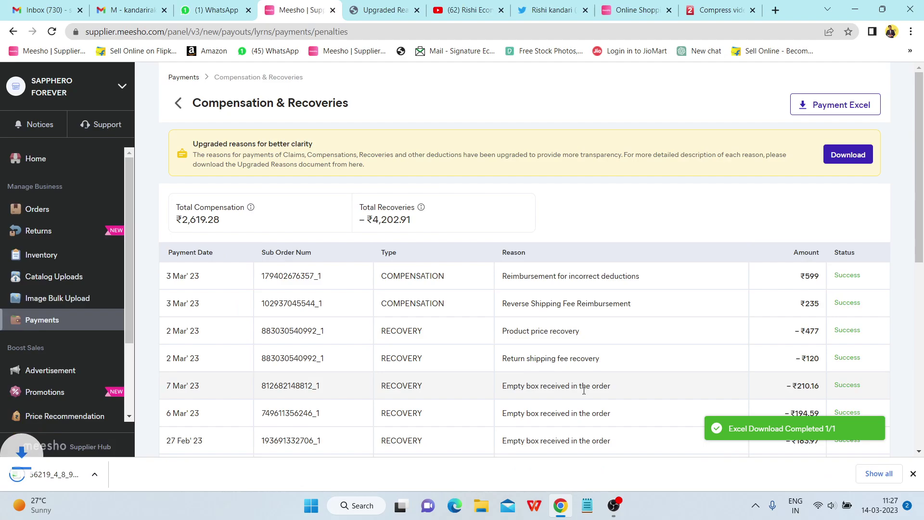
{"action": "left_click", "coordinate": [62, 474]}
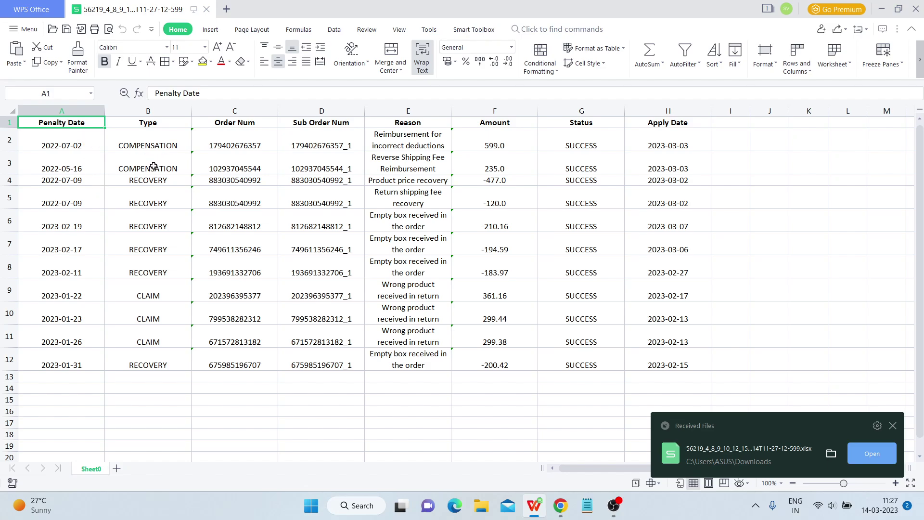
{"action": "left_click", "coordinate": [10, 122]}
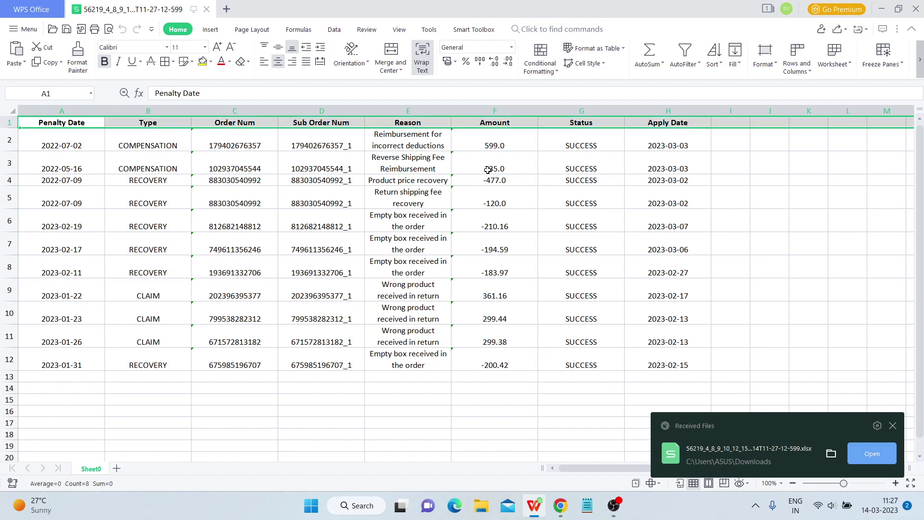
{"action": "left_click", "coordinate": [683, 63]}
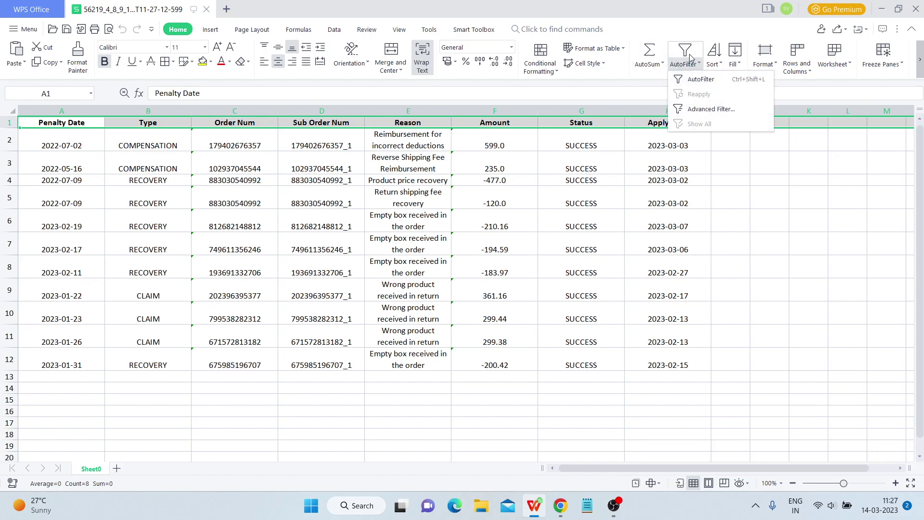
{"action": "left_click", "coordinate": [685, 50]}
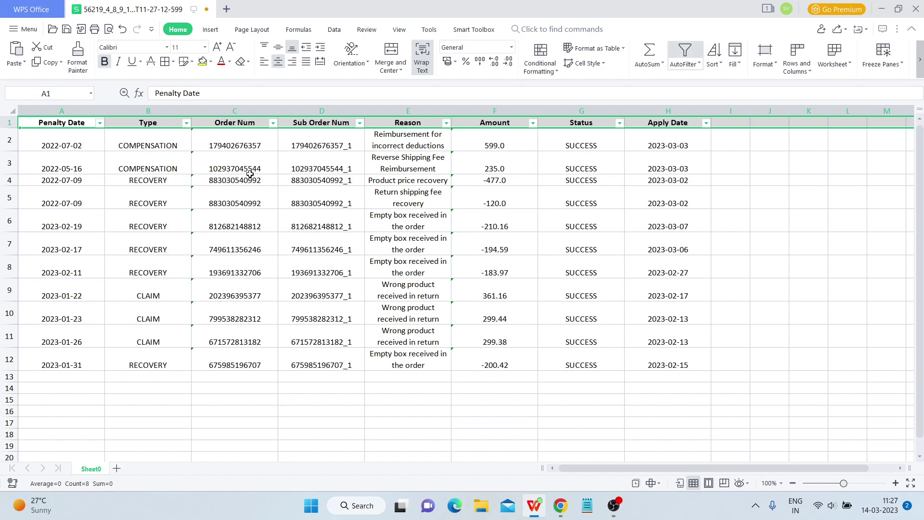
Step: Filter the Type column to show only RECOVERY rows
{"action": "left_click", "coordinate": [186, 123]}
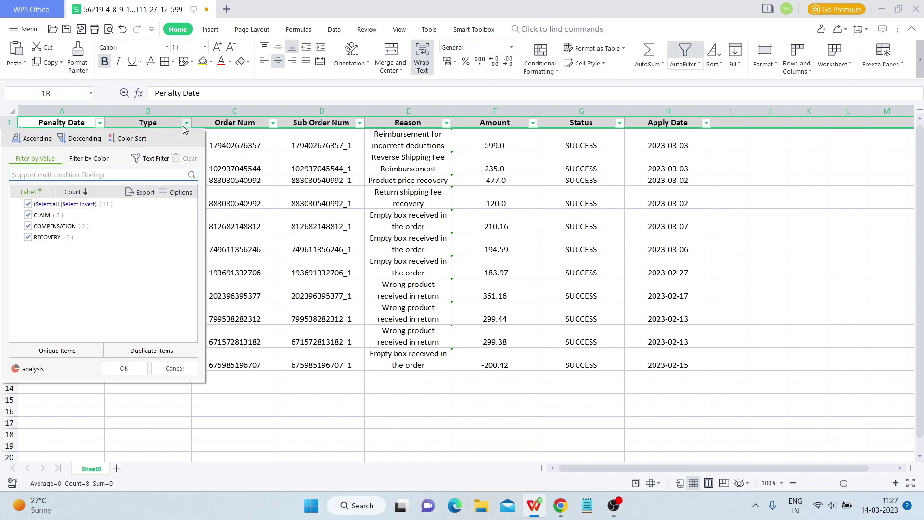
{"action": "left_click", "coordinate": [28, 204]}
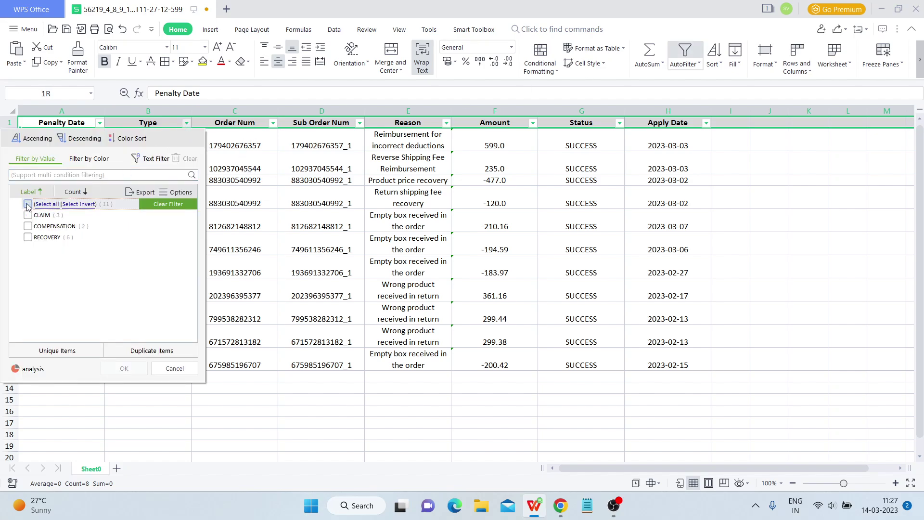
{"action": "left_click", "coordinate": [27, 237]}
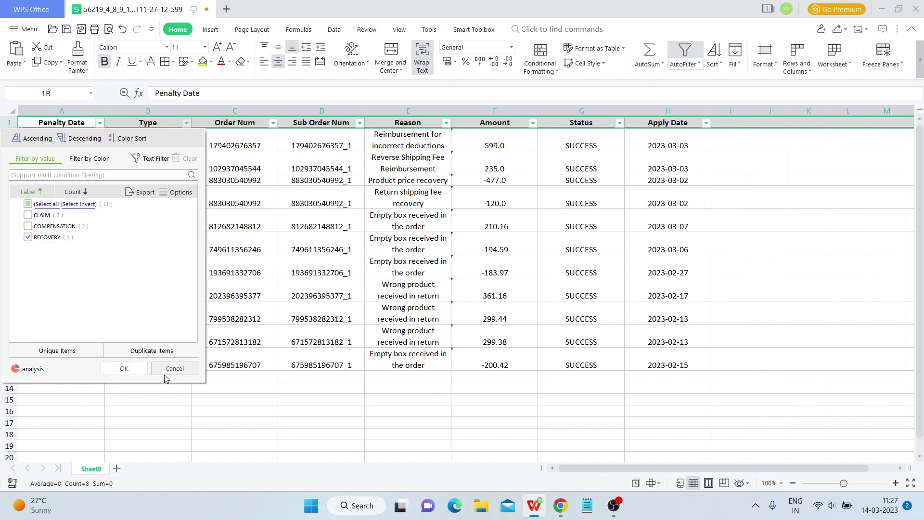
{"action": "left_click", "coordinate": [124, 369]}
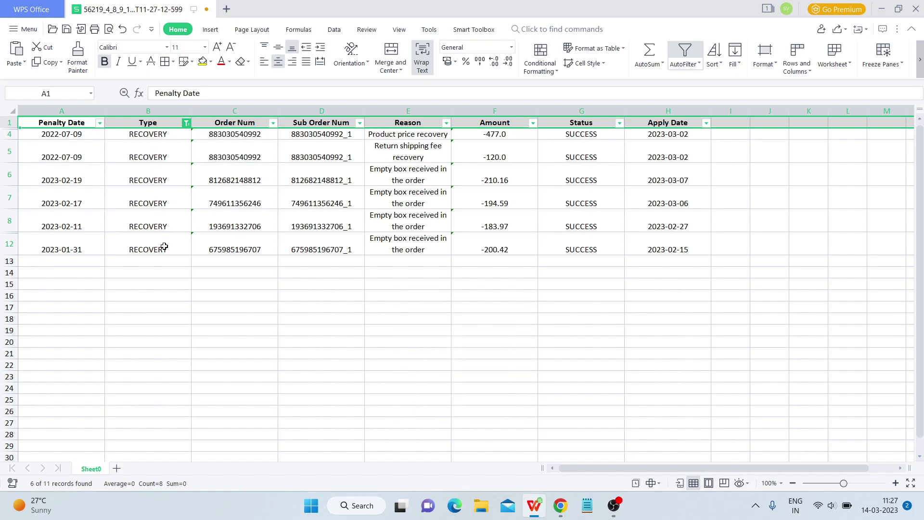
Step: Exclude "Return shipping fee recovery" from the Reason column filter
{"action": "left_click", "coordinate": [424, 135]}
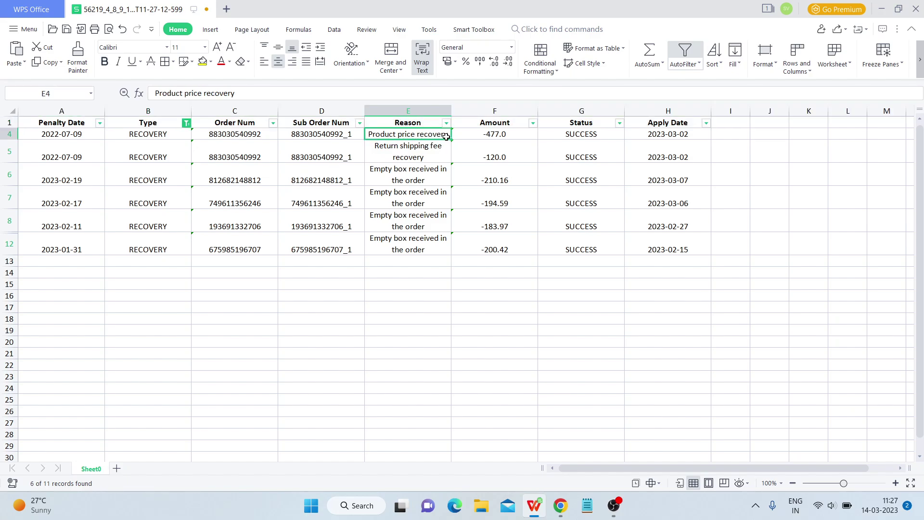
{"action": "left_click", "coordinate": [410, 151]}
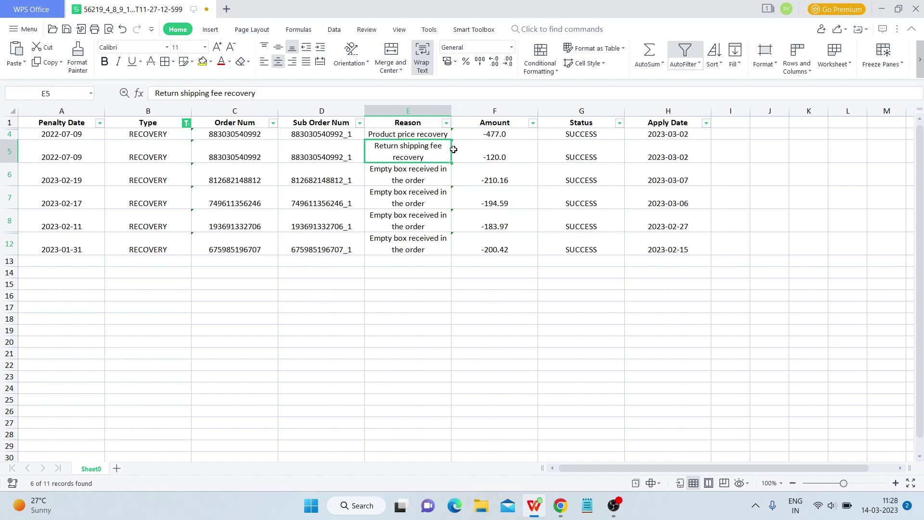
{"action": "left_click", "coordinate": [446, 123]}
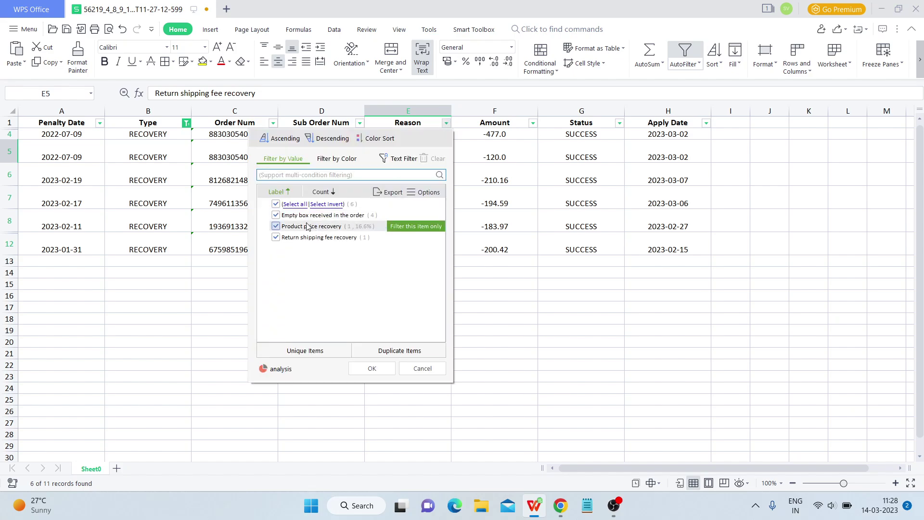
{"action": "left_click", "coordinate": [276, 237]}
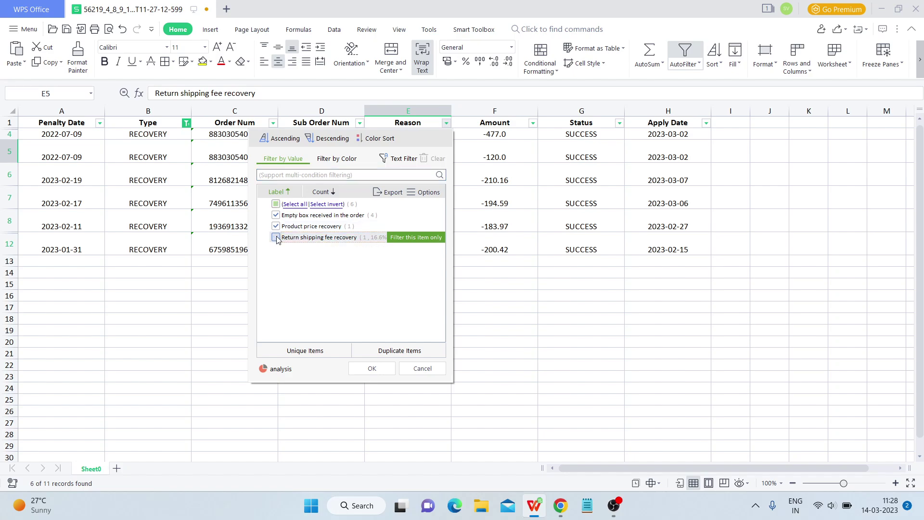
{"action": "left_click", "coordinate": [372, 369]}
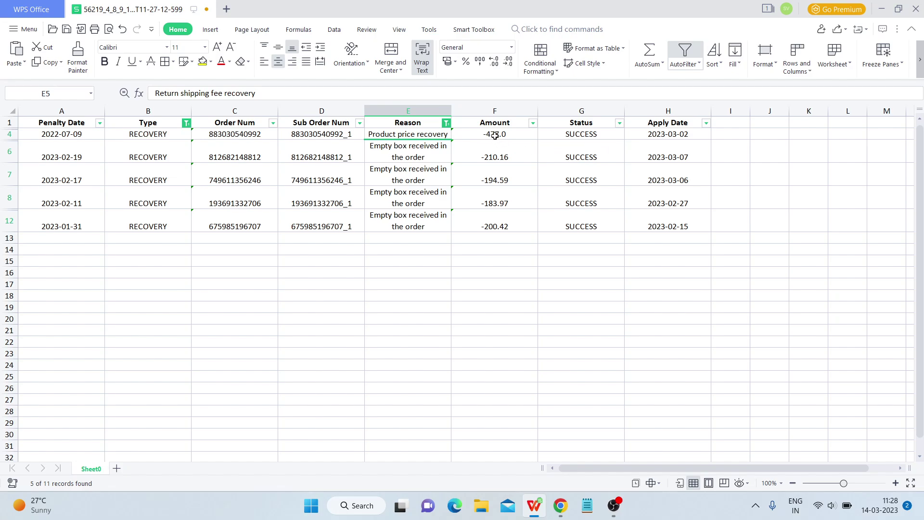
Step: Examine the filtered recovery amounts, selecting the Reason and Amount cells of the "Empty box received in the order" rows
{"action": "left_click_drag", "start_coordinate": [495, 135], "coordinate": [503, 230]}
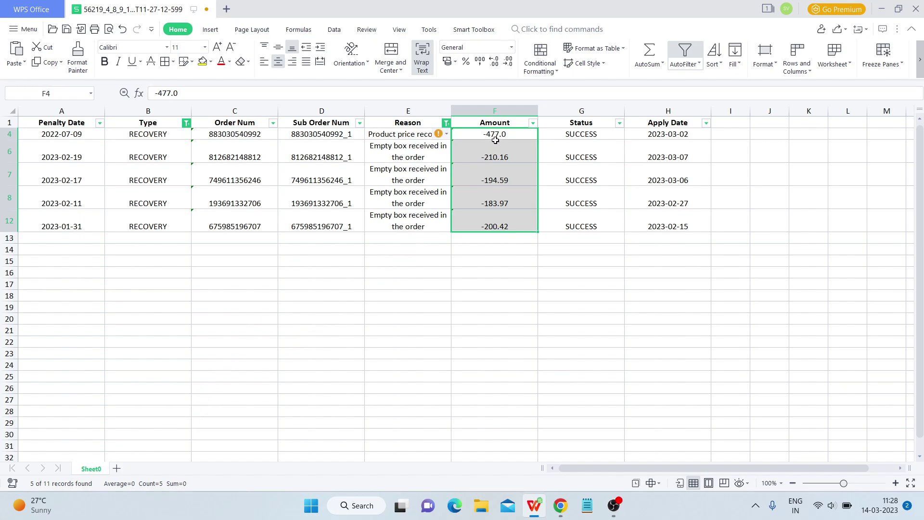
{"action": "left_click", "coordinate": [472, 138]}
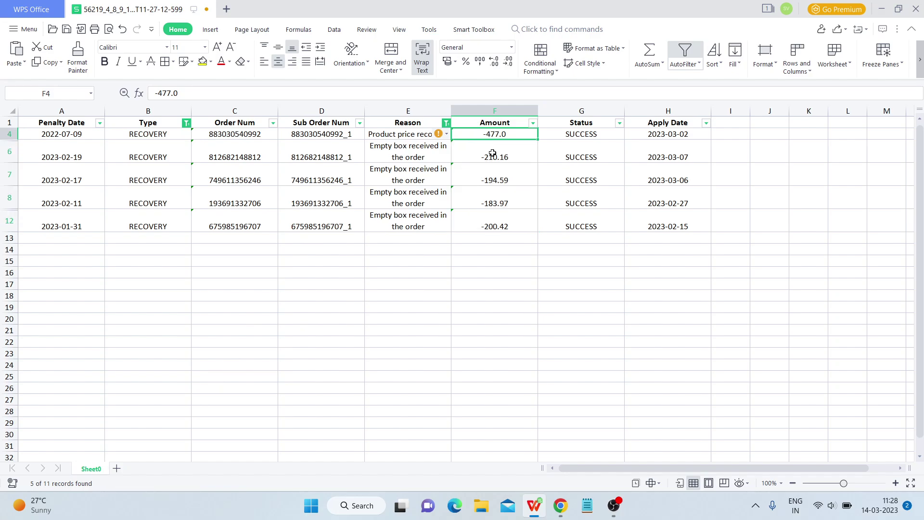
{"action": "left_click_drag", "start_coordinate": [492, 153], "coordinate": [499, 217]}
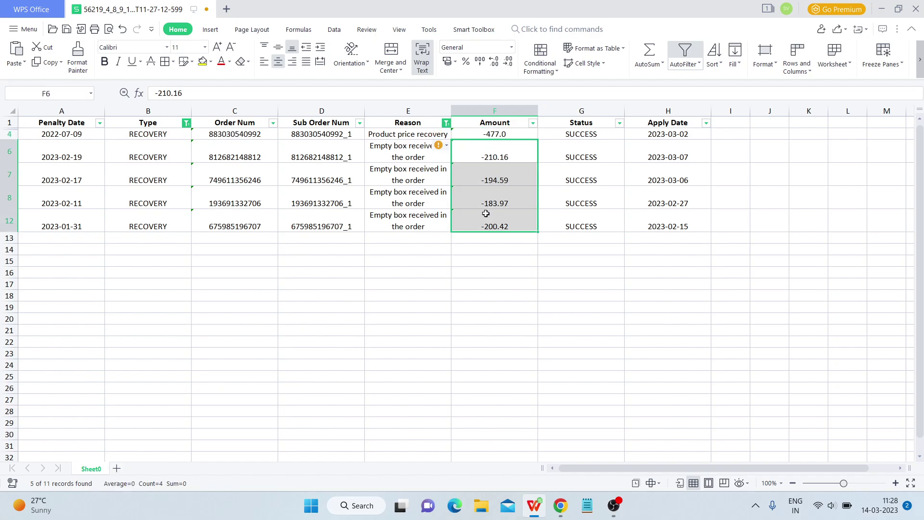
{"action": "left_click_drag", "start_coordinate": [398, 155], "coordinate": [489, 221]}
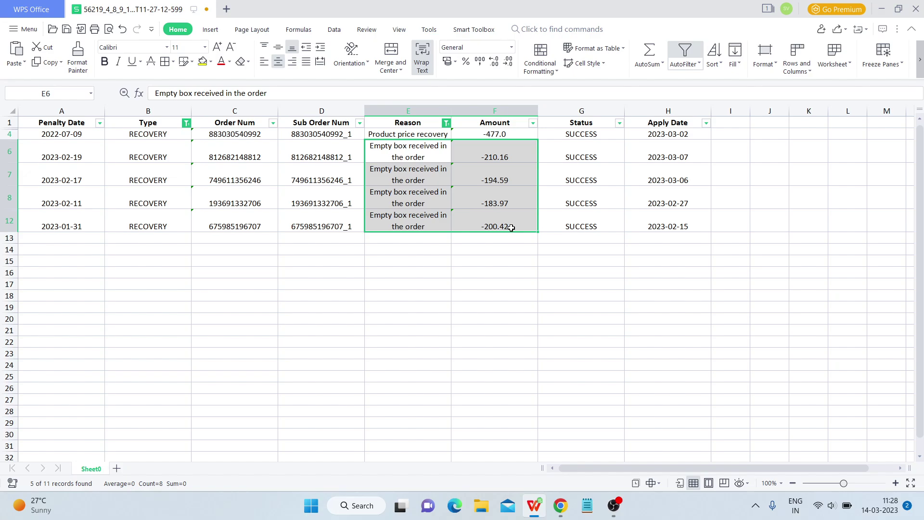
Step: Check the Apply Date cells of the "Empty box received in the order" rows, selecting across from the Reason column
{"action": "left_click_drag", "start_coordinate": [650, 154], "coordinate": [660, 219]}
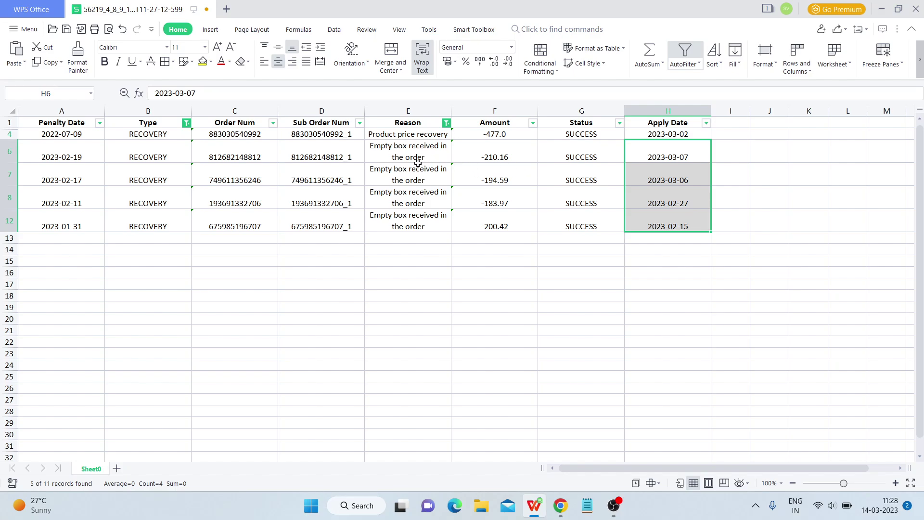
{"action": "left_click_drag", "start_coordinate": [417, 164], "coordinate": [643, 219]}
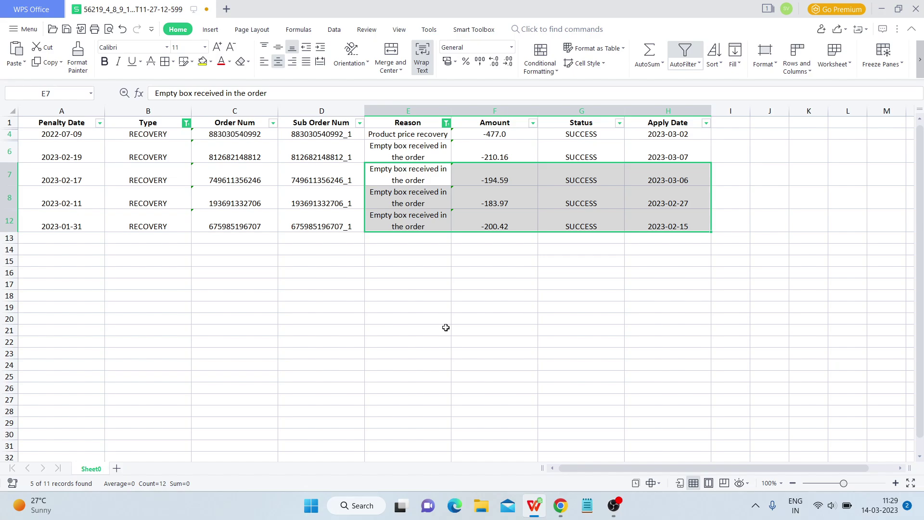
Step: Switch back to the Meesho Supplier Hub in Chrome and review the reasons and amounts in the Compensation & Recoveries table
{"action": "left_click", "coordinate": [882, 10]}
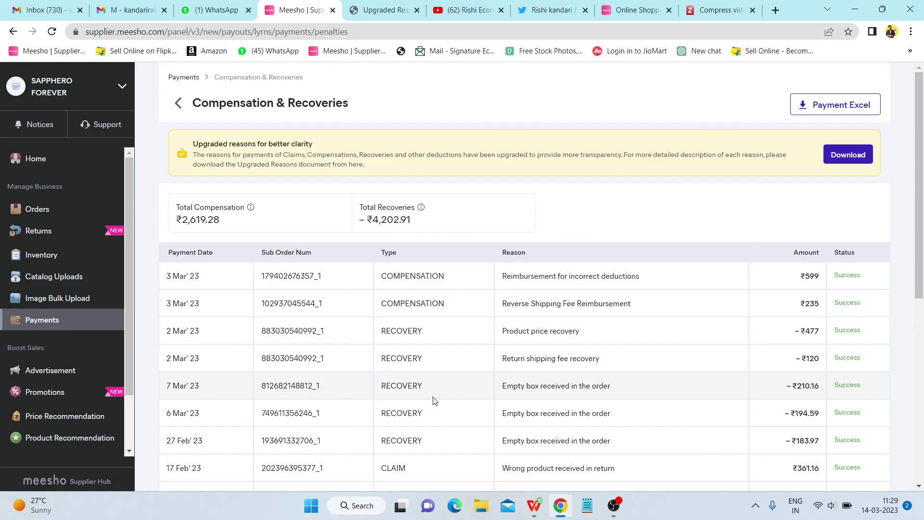
{"action": "scroll", "coordinate": [434, 401], "scroll_direction": "down", "scroll_amount": 4}
{"action": "scroll", "coordinate": [435, 401], "scroll_direction": "down", "scroll_amount": 2}
{"action": "scroll", "coordinate": [435, 401], "scroll_direction": "up", "scroll_amount": 5}
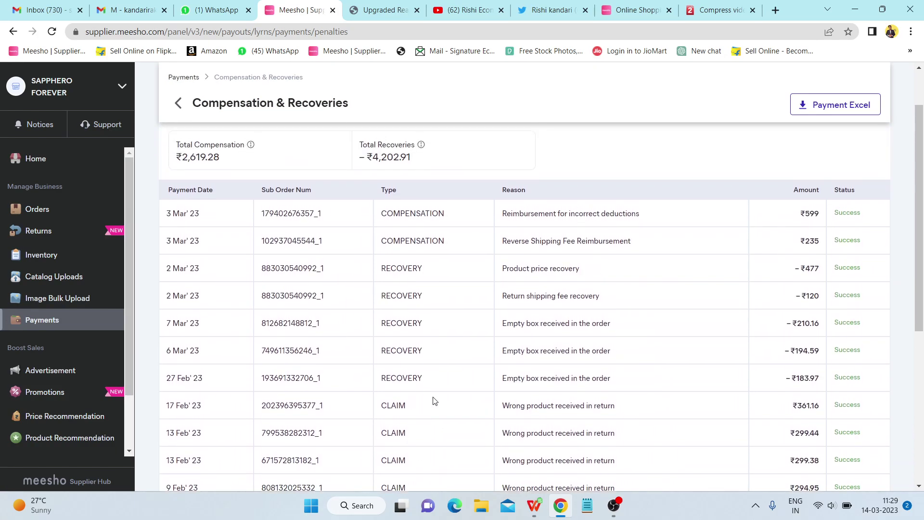
{"action": "scroll", "coordinate": [434, 401], "scroll_direction": "up", "scroll_amount": 1}
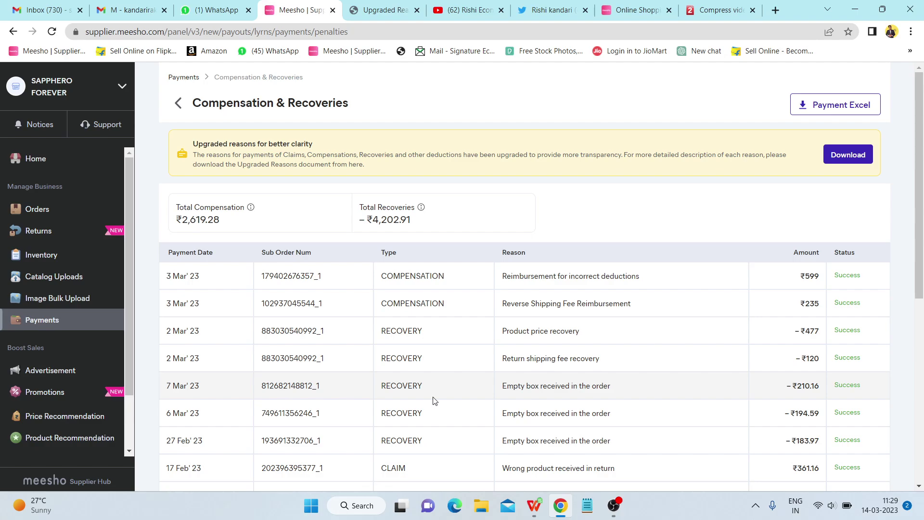
{"action": "scroll", "coordinate": [434, 400], "scroll_direction": "down", "scroll_amount": 5}
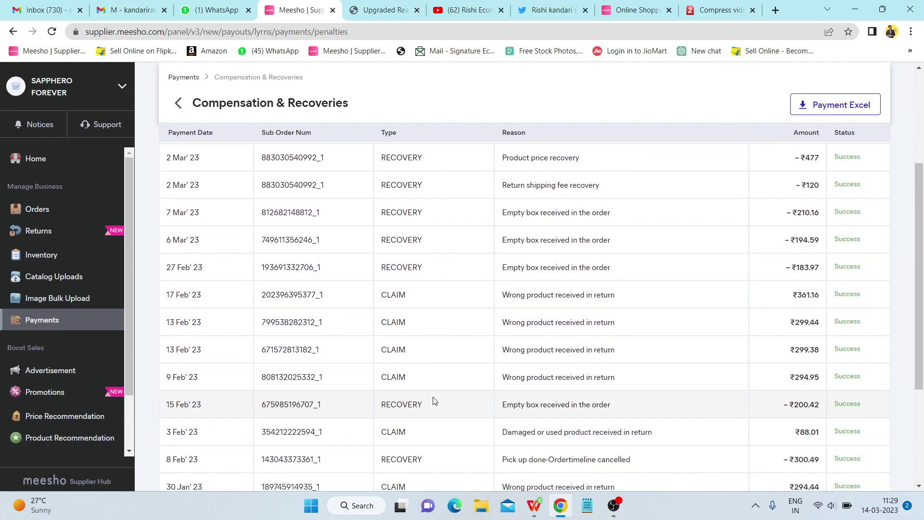
{"action": "scroll", "coordinate": [434, 400], "scroll_direction": "up", "scroll_amount": 1}
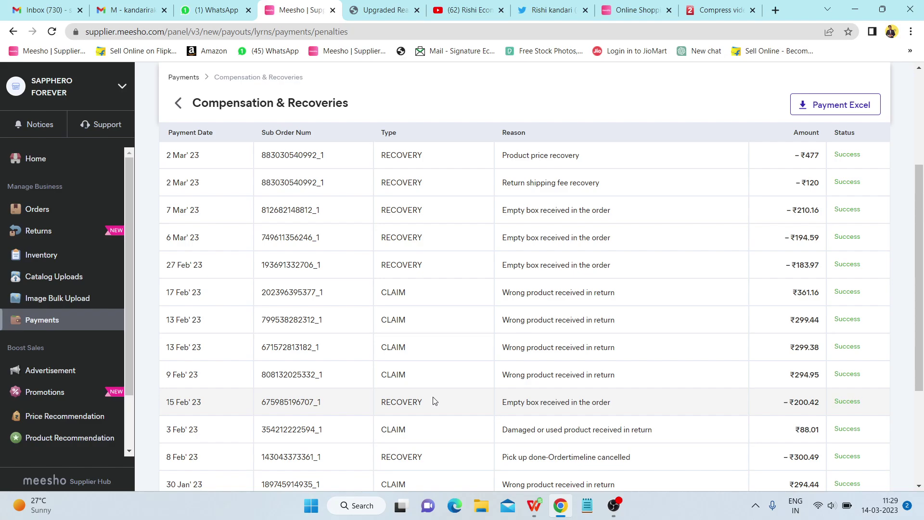
{"action": "scroll", "coordinate": [435, 400], "scroll_direction": "down", "scroll_amount": 3}
{"action": "scroll", "coordinate": [433, 398], "scroll_direction": "up", "scroll_amount": 4}
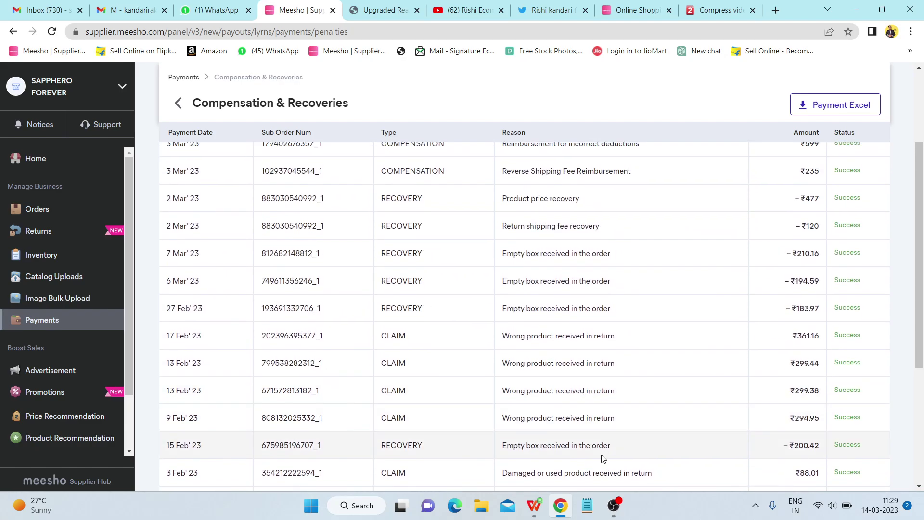